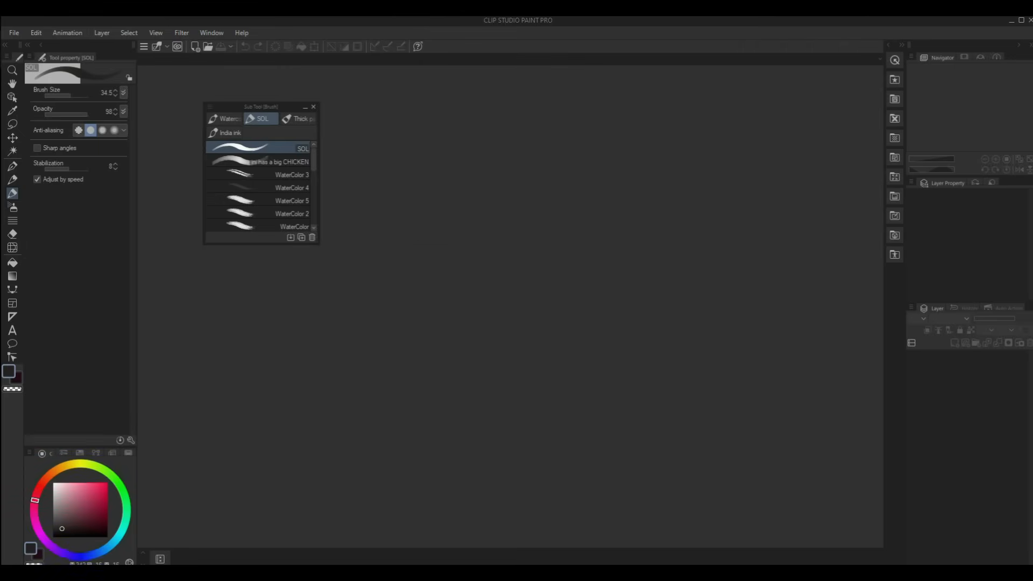
- Float the brush settings and colour wheel as small palettes and collapse the empty left dock column
left_click_drag(71, 58, 786, 54)
left_click_drag(812, 443, 811, 134)
left_click_drag(42, 58, 800, 430)
left_click_drag(799, 436, 802, 265)
left_click(27, 46)
- Close the extra Navigator tabs, then restore the Color Wheel palette from the Window menu
left_click_drag(964, 58, 744, 155)
left_click(806, 159)
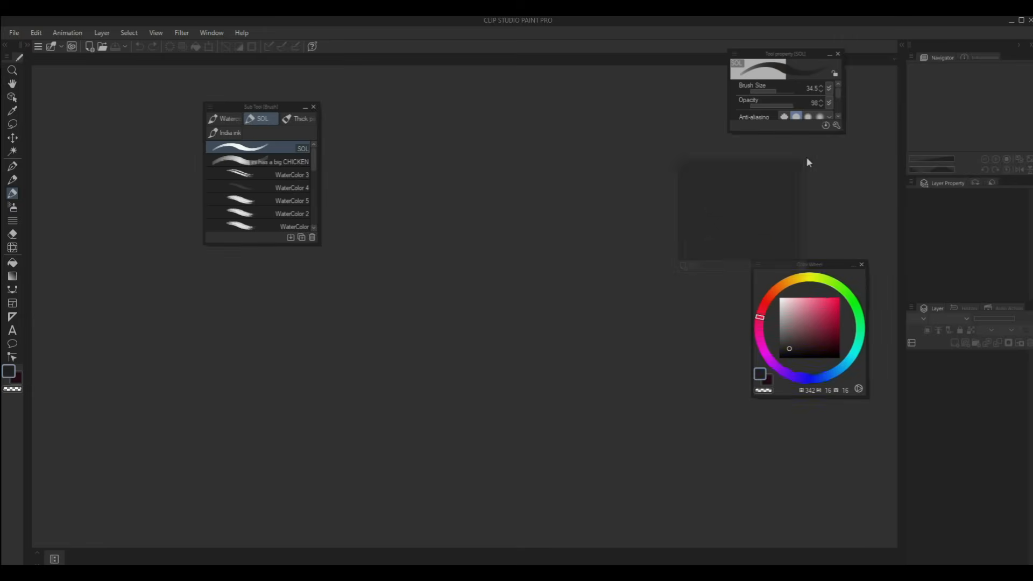
left_click_drag(996, 57, 700, 159)
left_click(761, 160)
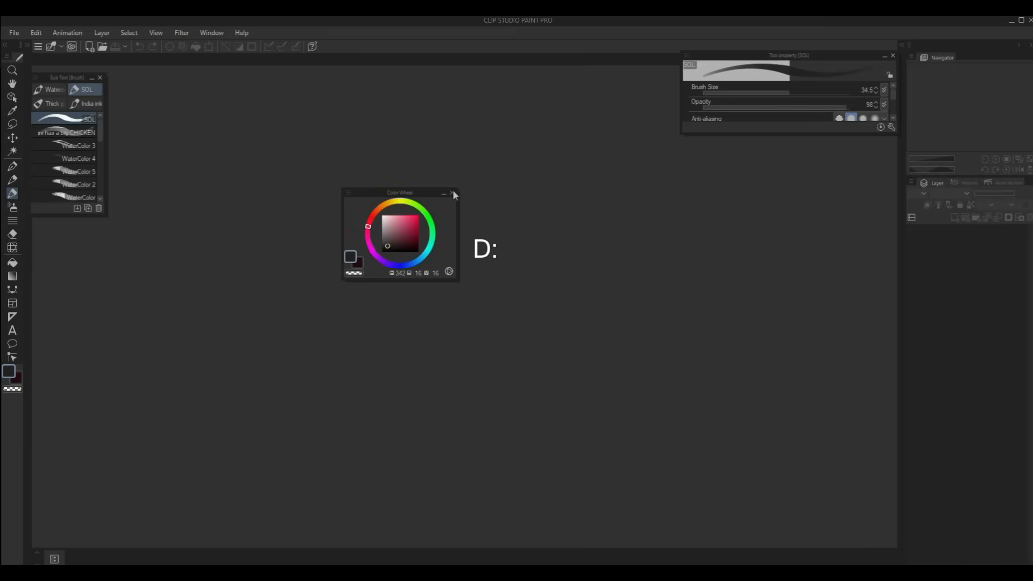
left_click(454, 190)
left_click(211, 32)
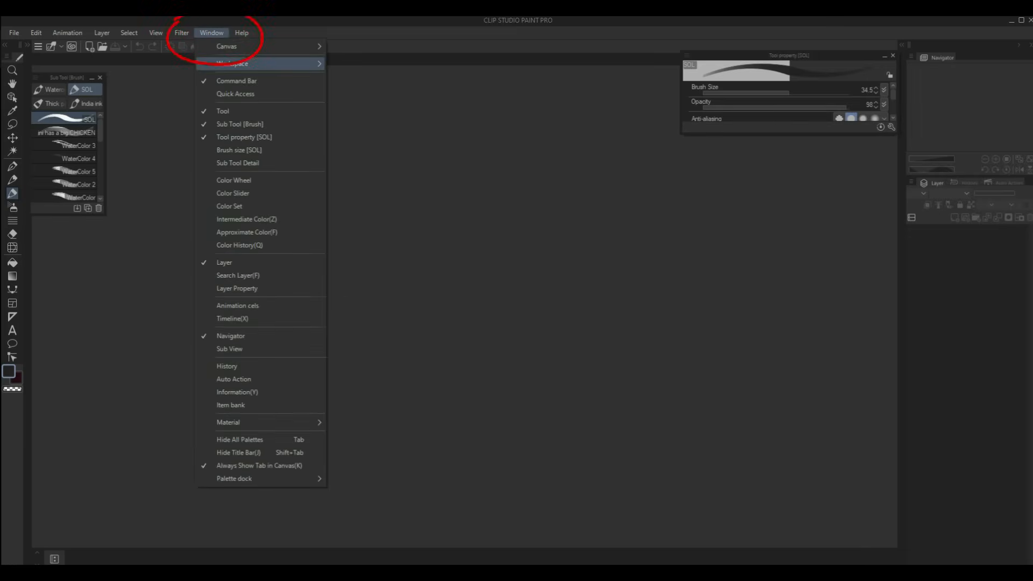
left_click(233, 180)
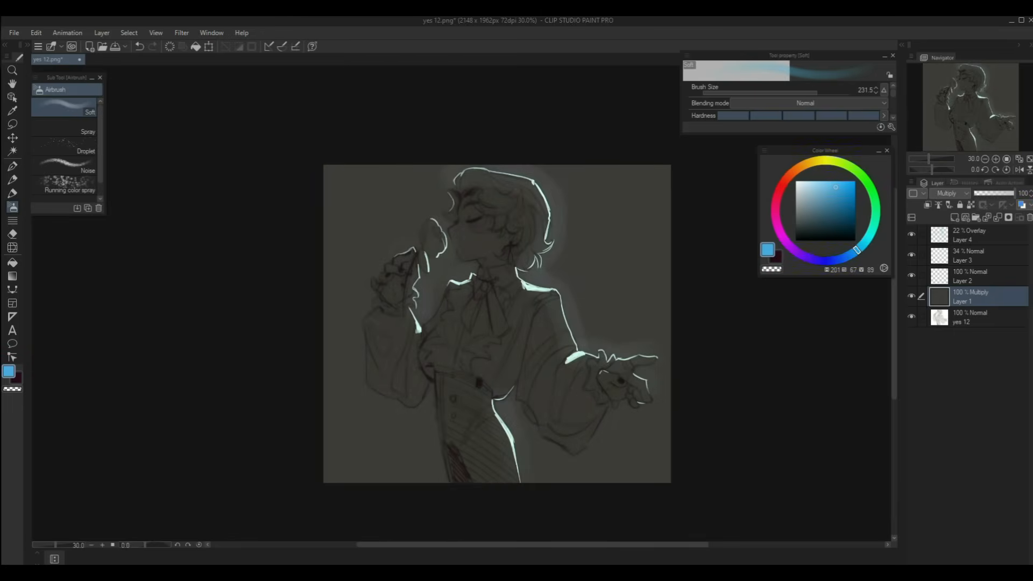
- Drag Layer 1's opacity slider down to fade out the dark Multiply layer
left_click_drag(1014, 194, 974, 193)
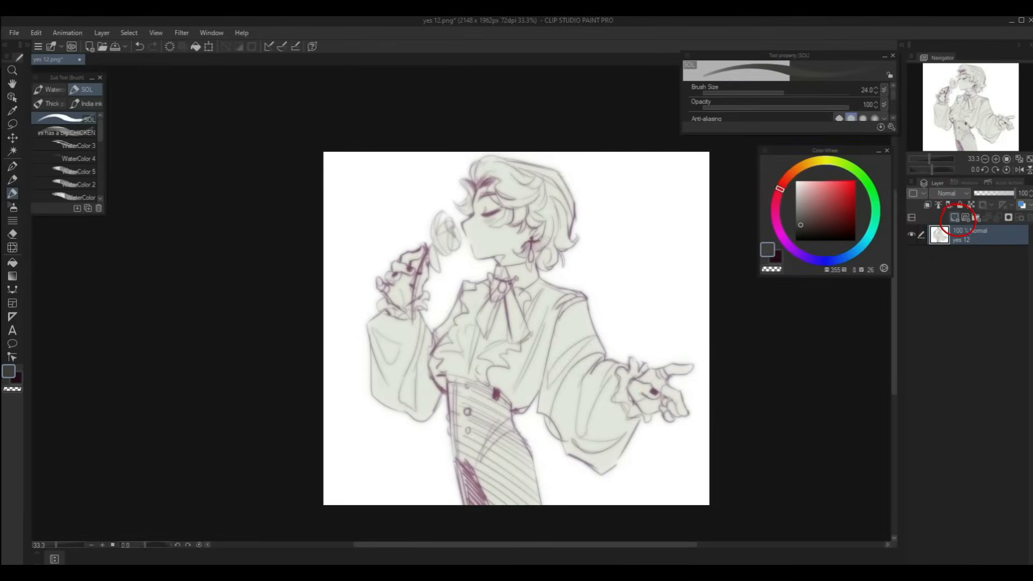
- Fill a new raster layer dark grey, blend it as Multiply at about 78%, and add a layer above
left_click(954, 217)
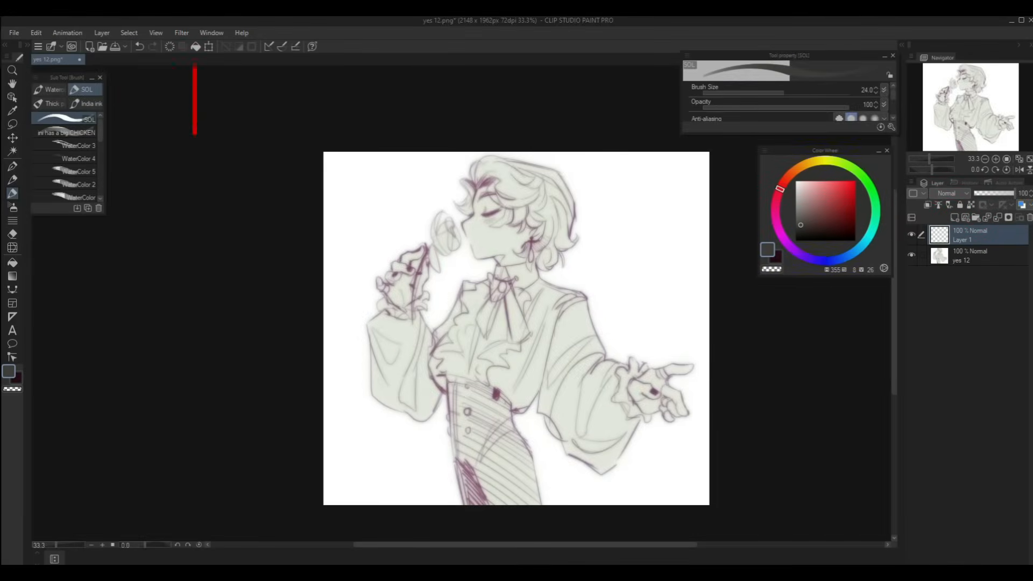
left_click(196, 46)
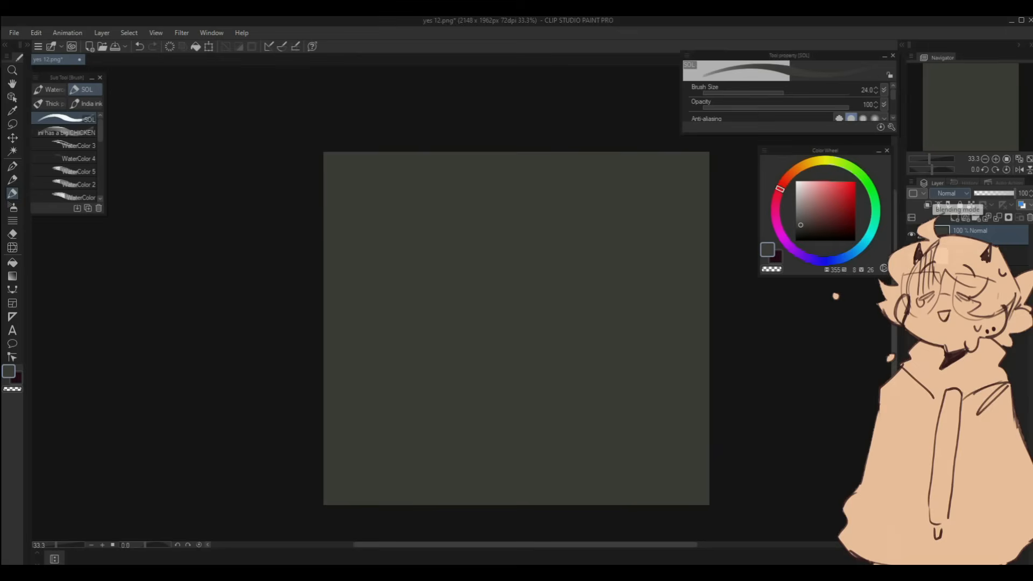
left_click(950, 194)
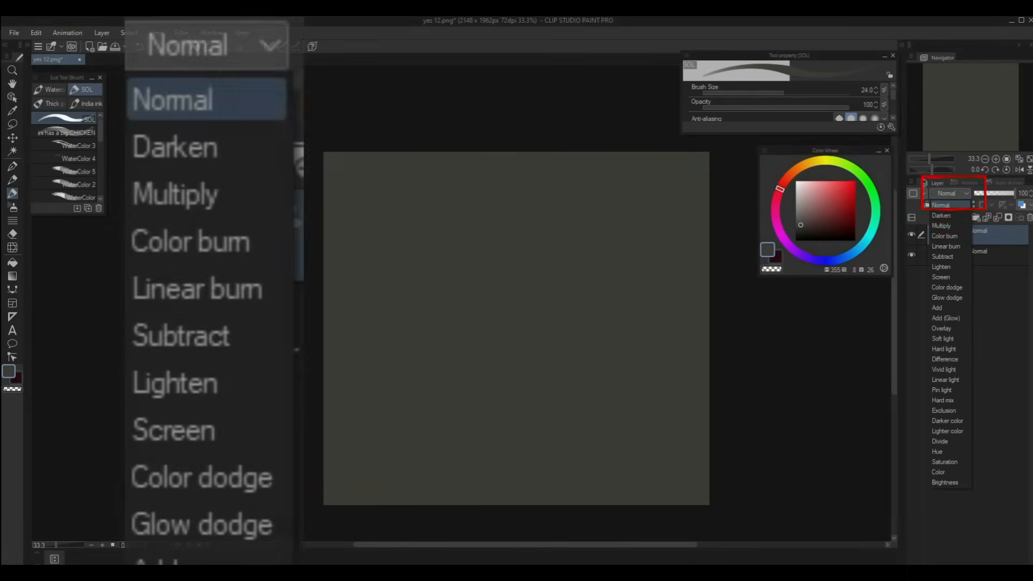
left_click(941, 226)
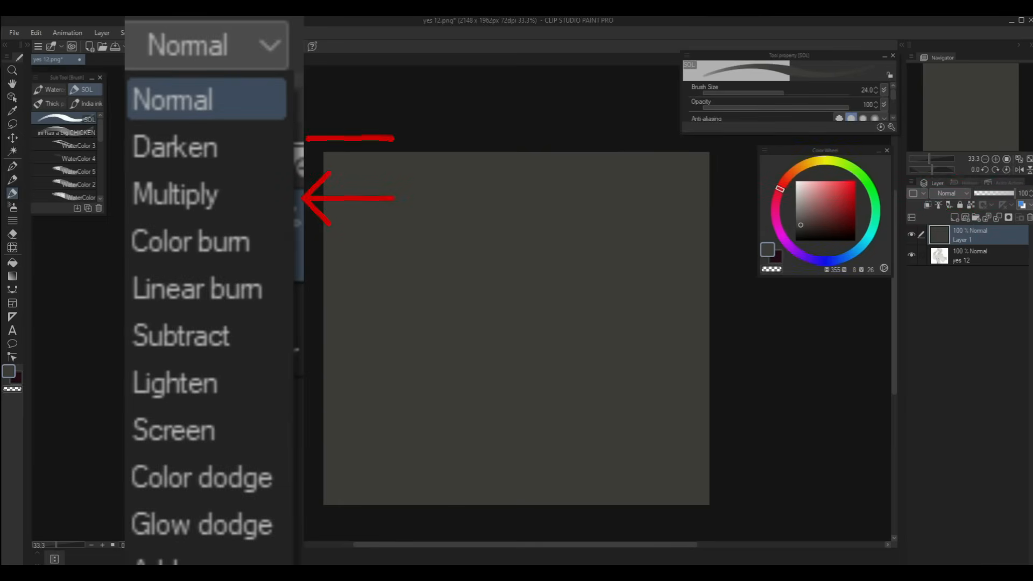
left_click(1004, 193)
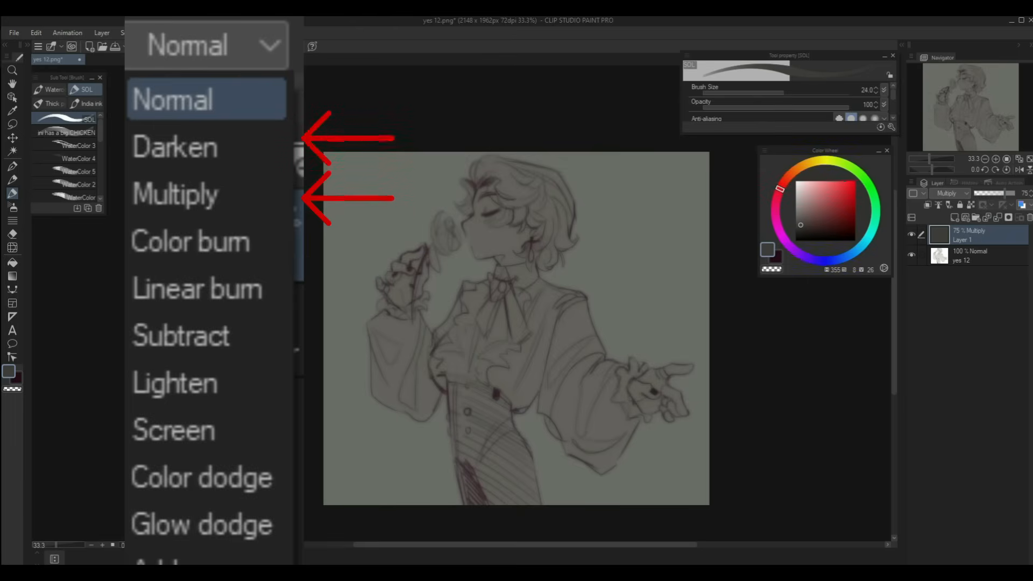
left_click_drag(1005, 194, 1006, 193)
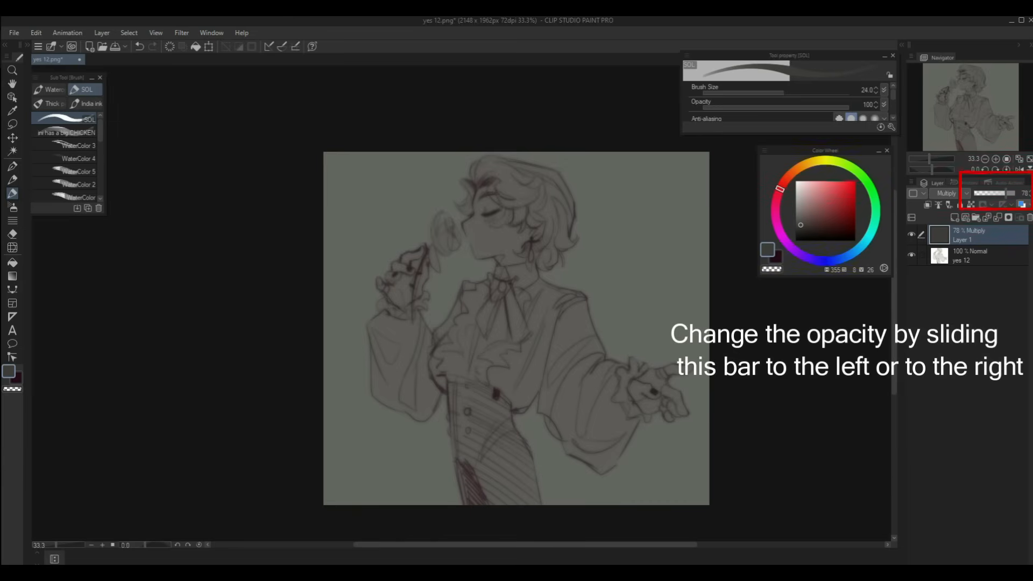
left_click(955, 217)
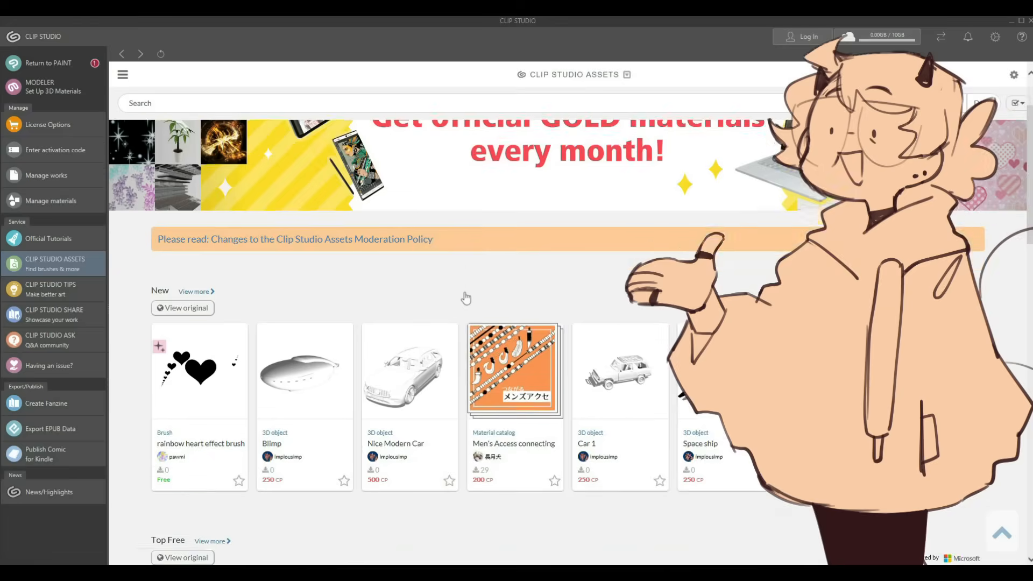
- Search Clip Studio Assets for the SOL brush by content ID 1778145
scroll(465, 295, "down", 8)
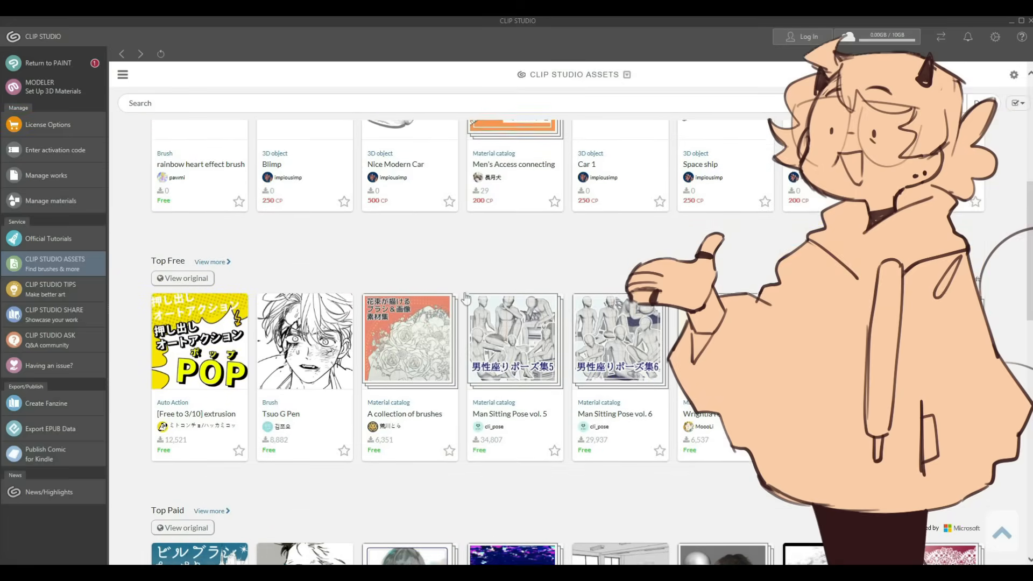
scroll(465, 296, "down", 2)
scroll(464, 297, "down", 8)
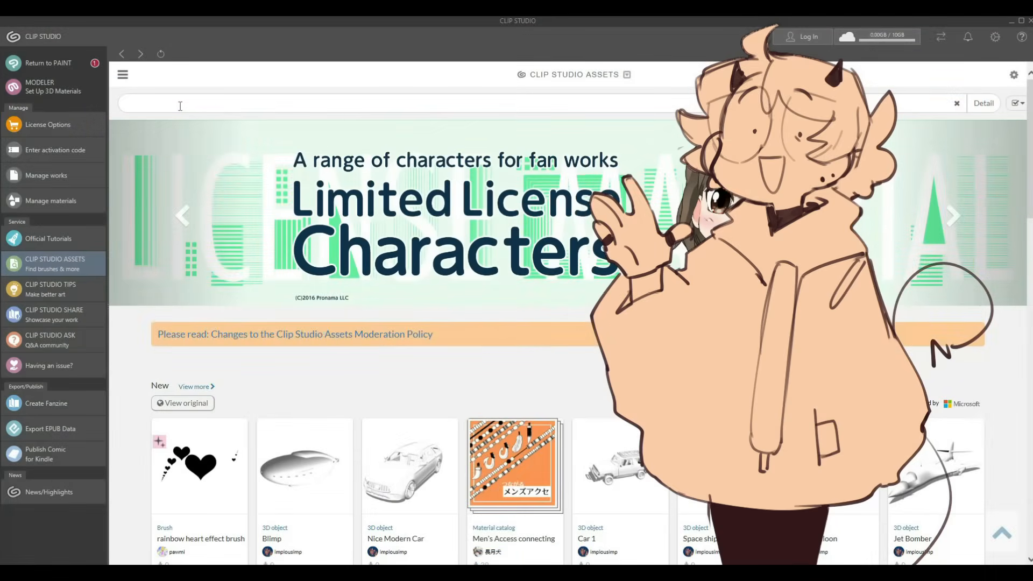
left_click(180, 103)
type("1778145")
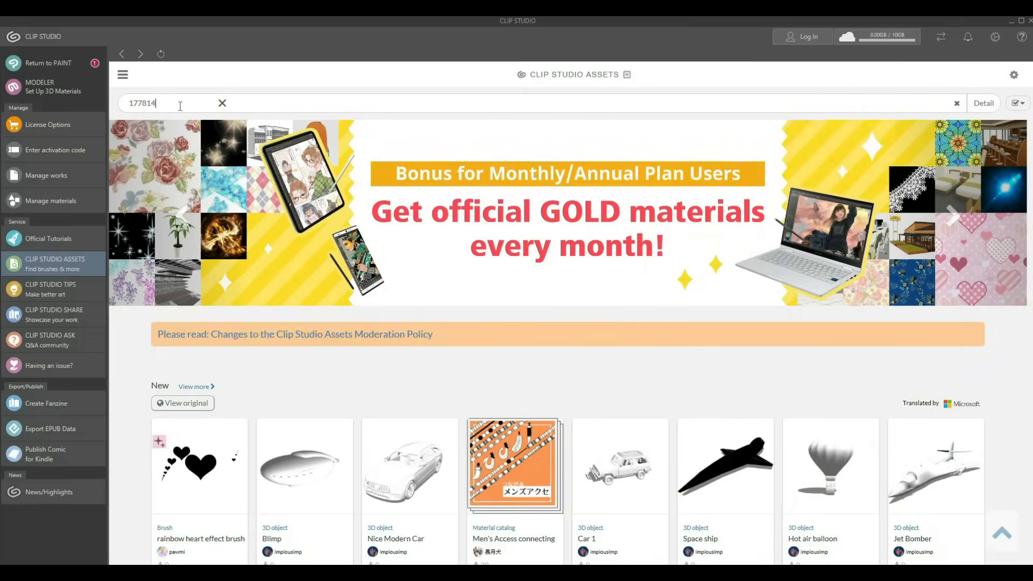
key("Return")
- Search for 'inking' brushes and download the Smooth INKY Brush
mouse_move(985, 28)
type("inking")
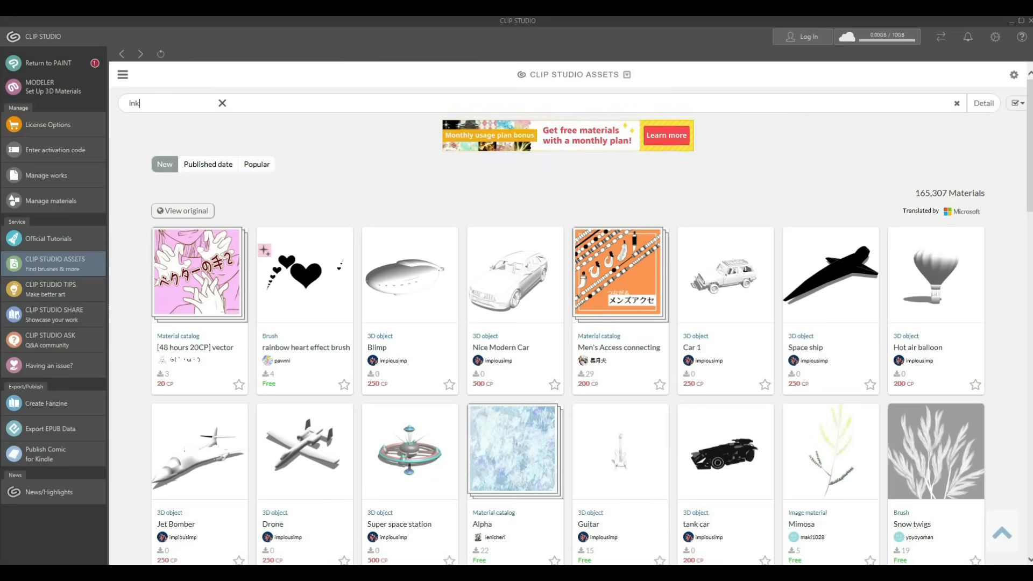
key("Return")
scroll(526, 126, "down", 2)
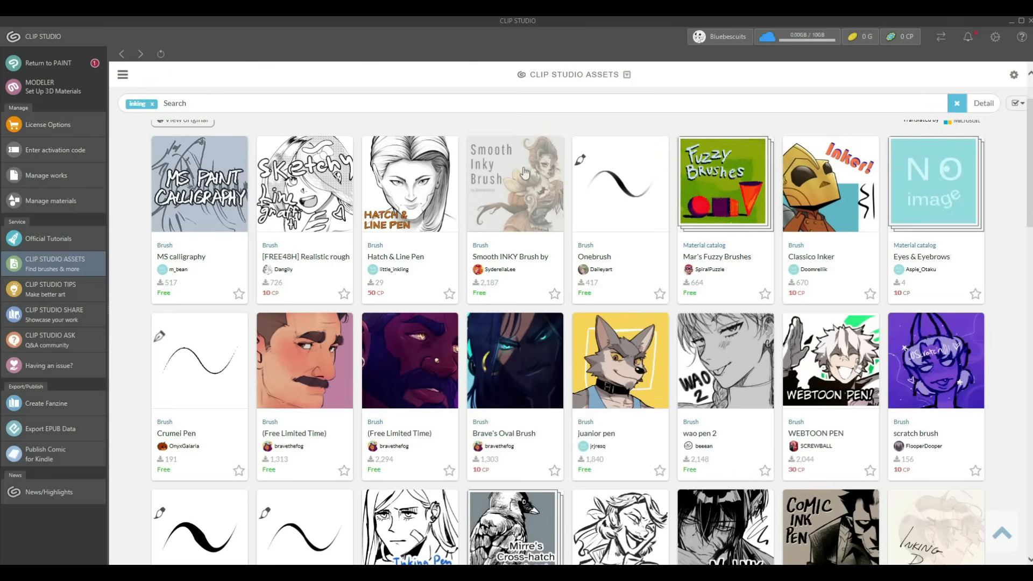
left_click(515, 183)
scroll(823, 276, "down", 4)
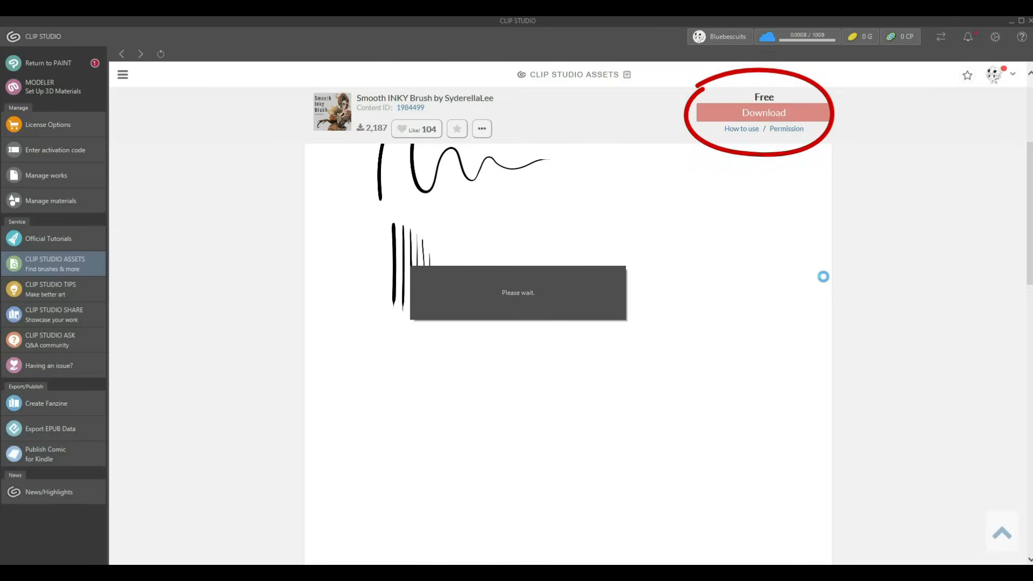
left_click(940, 37)
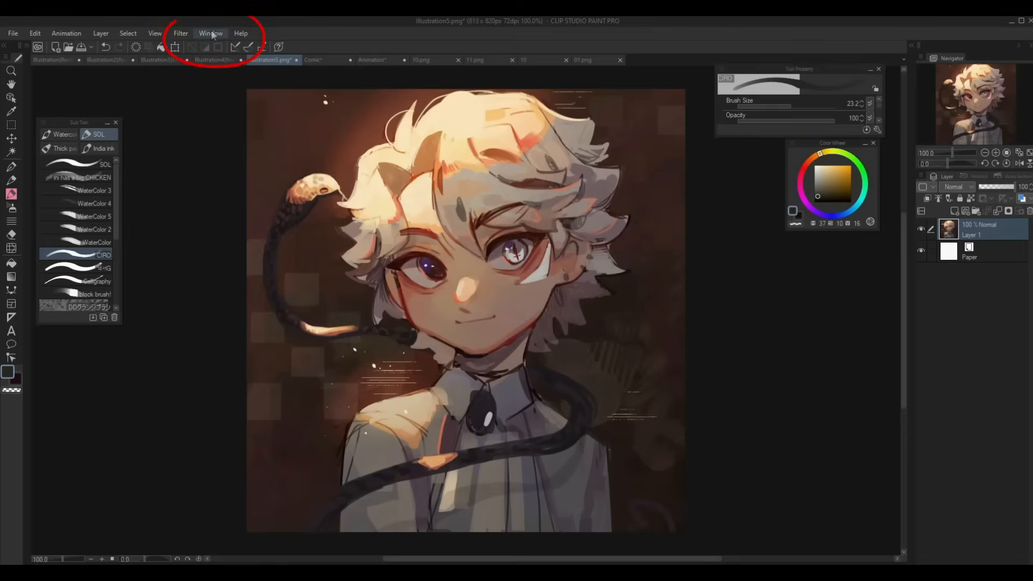
left_click(209, 33)
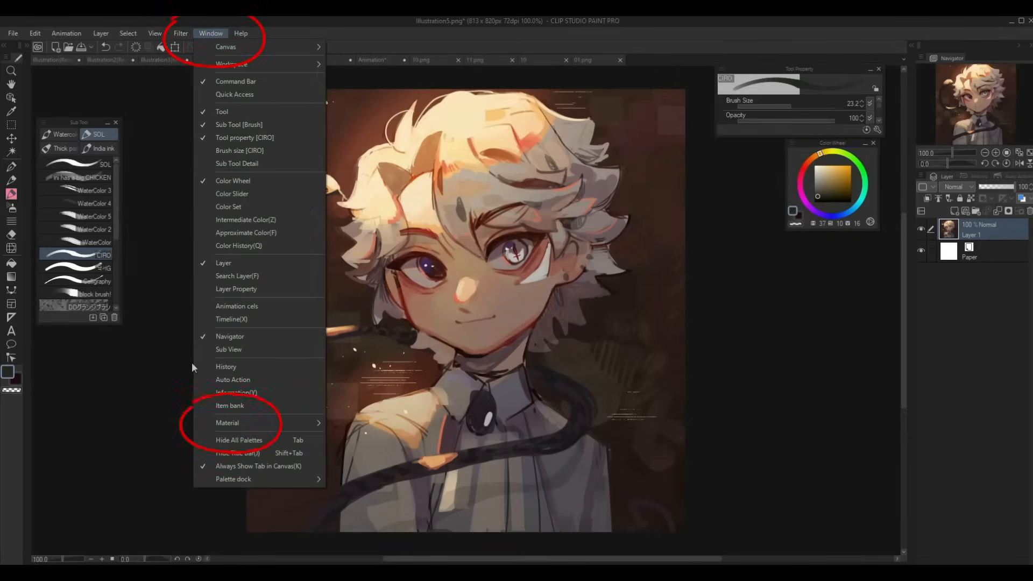
- Open the Material palette and drag the Smooth INKY Brush tile into the brush list
mouse_move(232, 425)
left_click(364, 424)
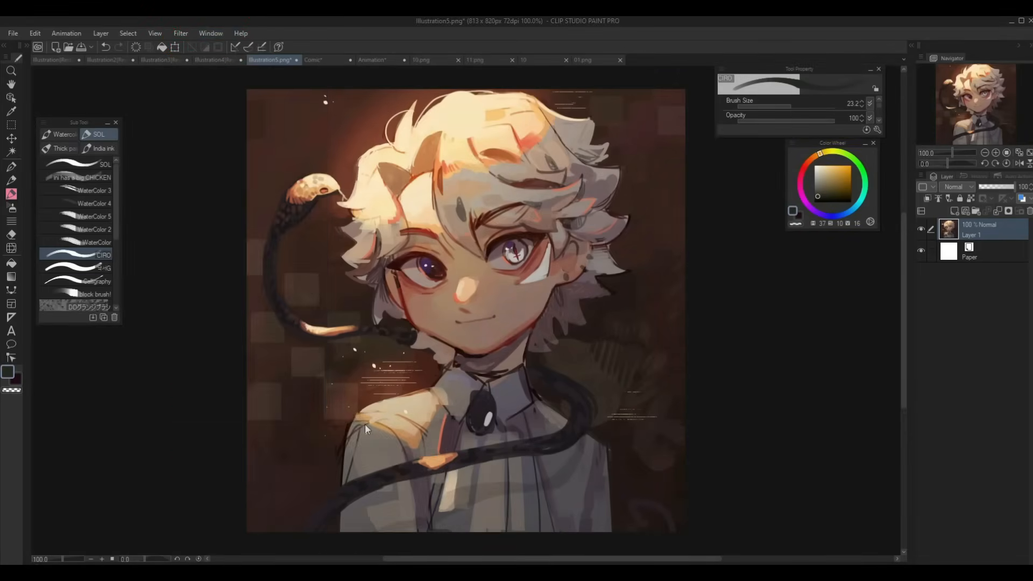
mouse_move(363, 240)
left_mouse_down()
mouse_move(92, 237)
mouse_move(116, 308)
left_mouse_up()
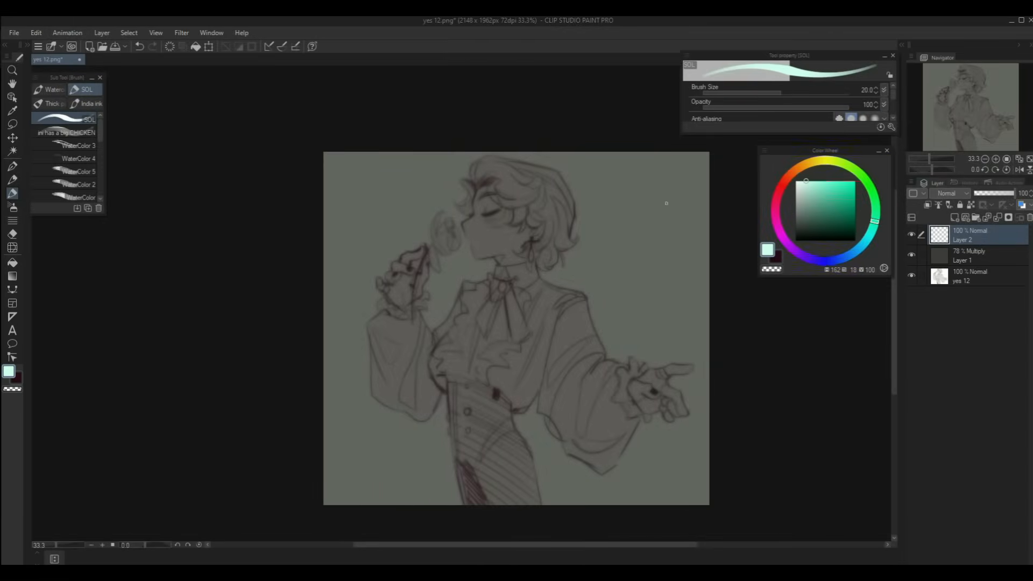
- Sketch four mint light-direction arrows on Layer 2, then delete that layer
mouse_move(674, 166)
left_mouse_down()
mouse_move(633, 185)
mouse_move(614, 202)
mouse_move(624, 207)
left_mouse_up()
mouse_move(689, 191)
left_mouse_down()
mouse_move(618, 236)
mouse_move(640, 233)
mouse_move(614, 266)
mouse_move(630, 267)
left_mouse_up()
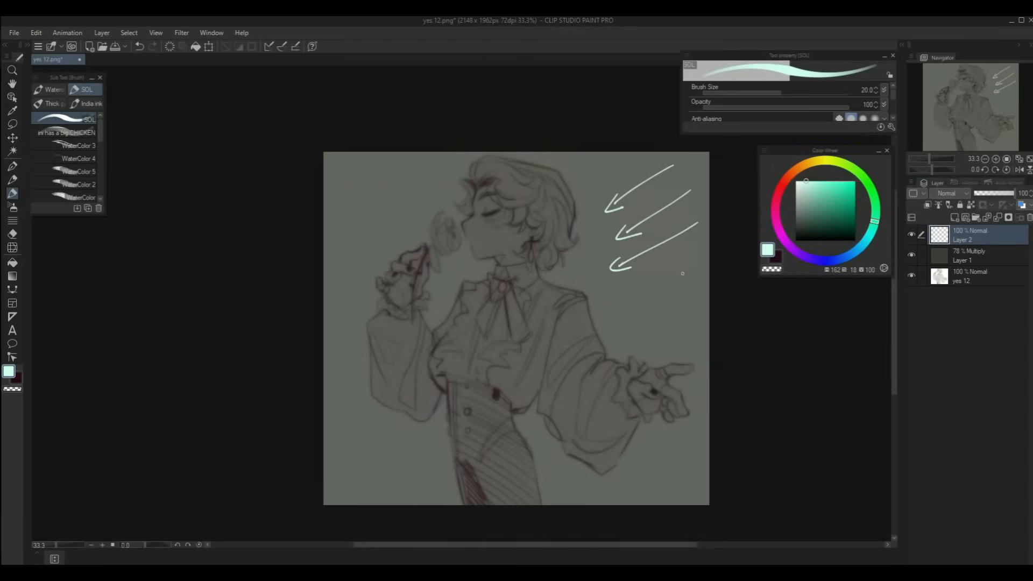
left_click_drag(696, 259, 626, 310)
mouse_move(610, 156)
left_mouse_down()
mouse_move(581, 179)
mouse_move(591, 178)
left_mouse_up()
left_click(1029, 217)
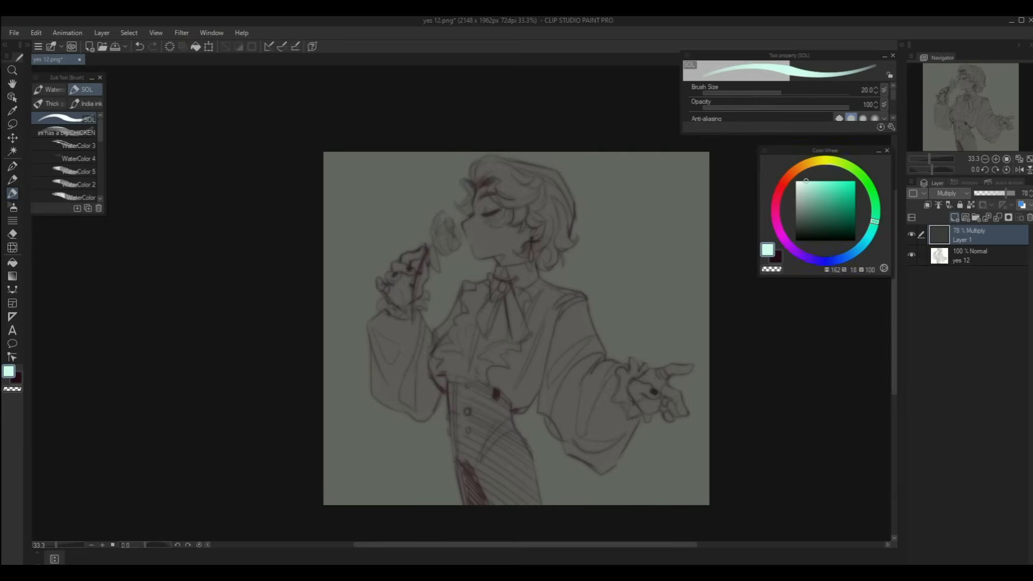
- On a new layer at 50% zoom, paint mint rim light on the neck and shoulder at brush size 22.3
left_click(955, 218)
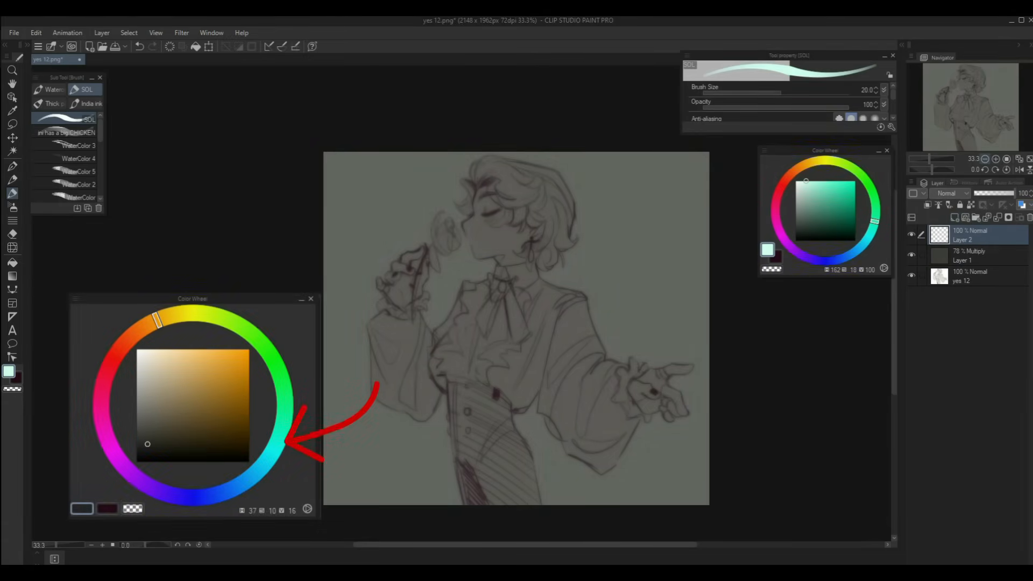
left_click(996, 160)
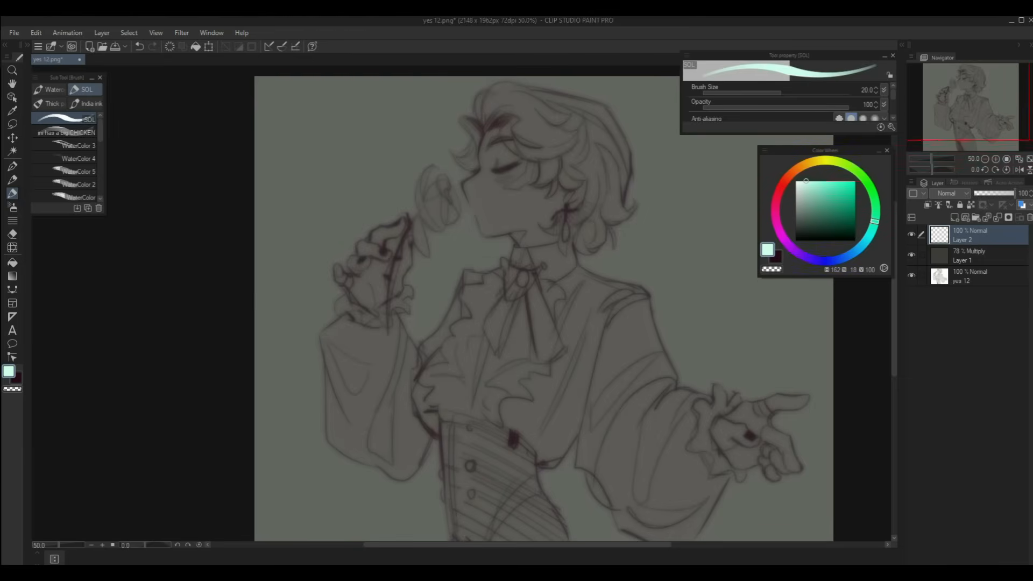
left_click_drag(957, 102, 962, 102)
left_click_drag(781, 93, 783, 93)
left_click_drag(546, 246, 548, 260)
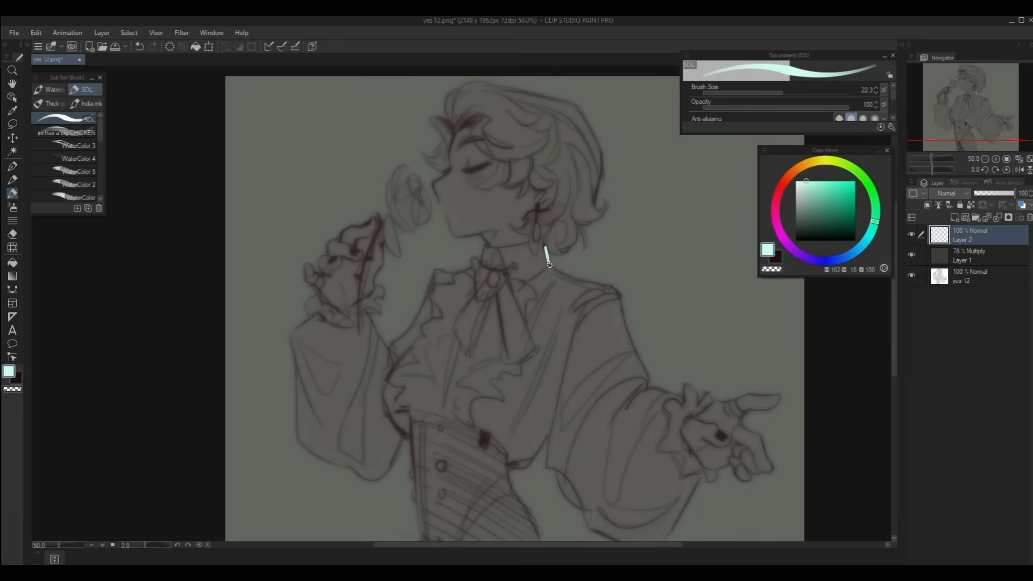
mouse_move(551, 265)
left_mouse_down()
mouse_move(609, 283)
mouse_move(557, 273)
mouse_move(584, 286)
left_mouse_up()
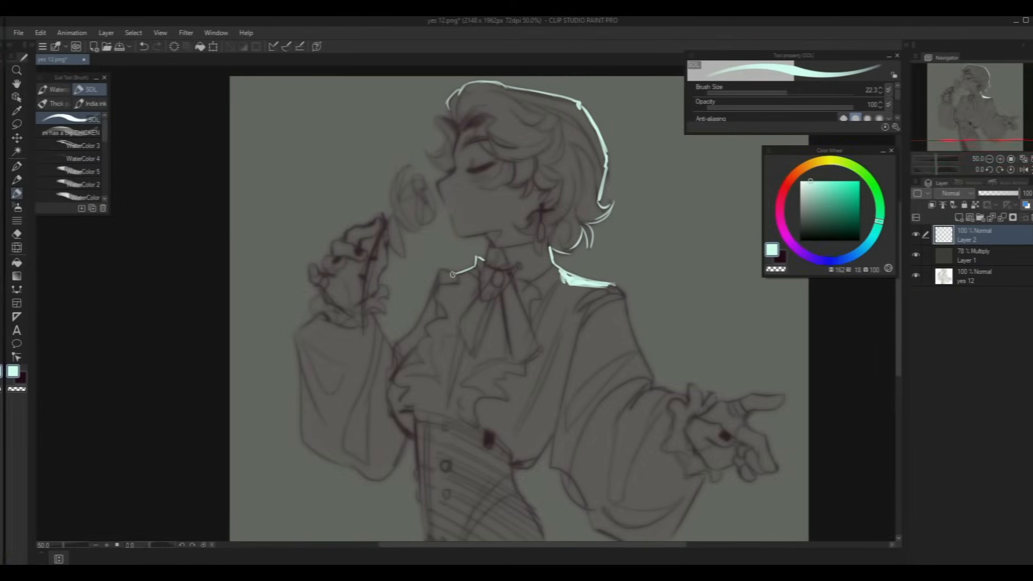
- Paint pale cyan rim-light strokes on the collar, right shoulder, sleeve, cuff, rose outline and hand edge
left_click_drag(433, 272, 474, 260)
left_click_drag(611, 284, 648, 386)
mouse_move(649, 386)
left_mouse_down()
mouse_move(713, 402)
mouse_move(781, 397)
left_mouse_up()
mouse_move(741, 425)
left_mouse_down()
mouse_move(767, 452)
mouse_move(766, 470)
left_mouse_up()
mouse_move(403, 168)
left_mouse_down()
mouse_move(425, 189)
mouse_move(423, 226)
mouse_move(413, 230)
left_mouse_up()
mouse_move(395, 221)
left_mouse_down()
mouse_move(401, 254)
mouse_move(385, 264)
mouse_move(376, 316)
mouse_move(350, 226)
left_mouse_up()
left_click_drag(369, 316, 386, 344)
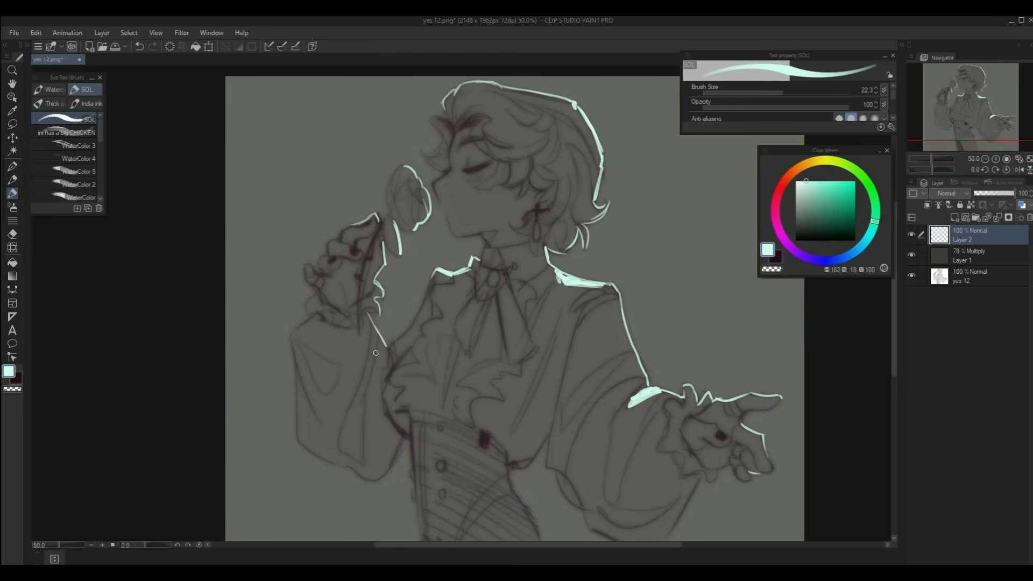
- Zoom out, mirror the canvas, and add highlight strokes by the forelock and waist
key("ctrl+minus")
left_click(1019, 169)
left_click_drag(480, 182, 478, 203)
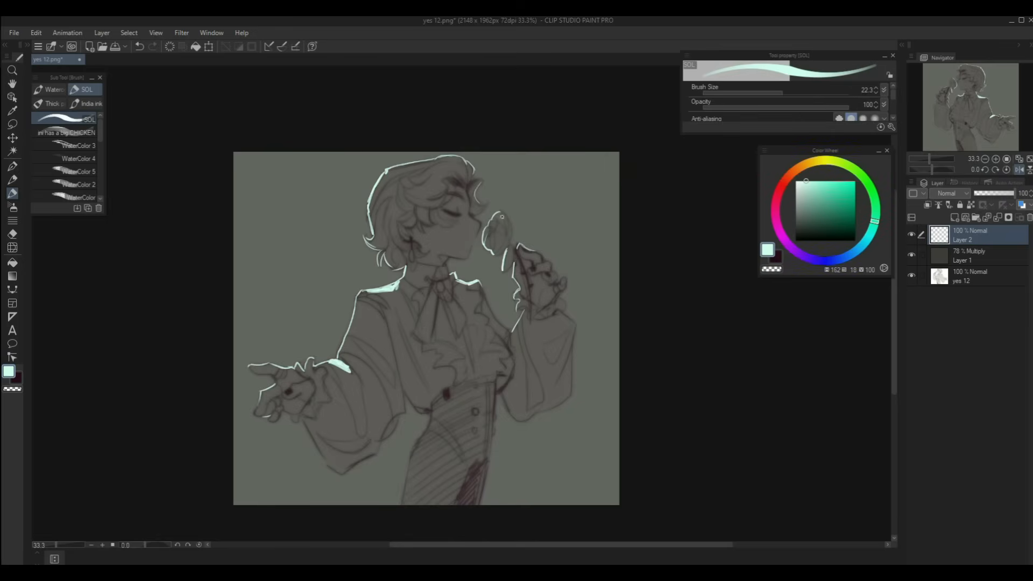
left_click_drag(431, 413, 402, 506)
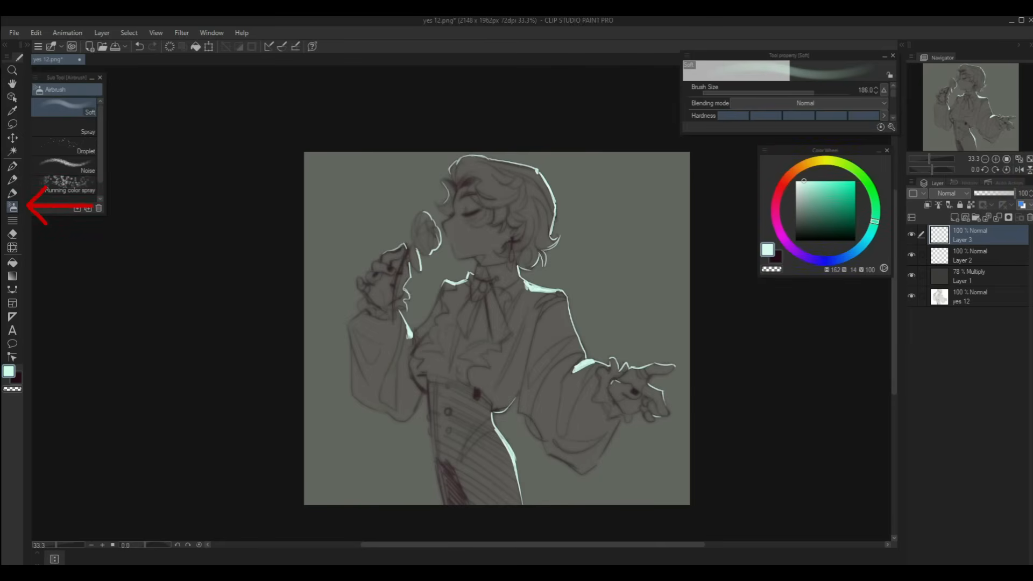
- Airbrush a soft mint glow over the hair, raised hand, collar, knuckles and waist
mouse_move(456, 160)
left_mouse_down()
mouse_move(524, 160)
mouse_move(485, 157)
mouse_move(530, 169)
mouse_move(557, 204)
mouse_move(540, 283)
mouse_move(572, 317)
mouse_move(580, 359)
mouse_move(644, 363)
mouse_move(660, 393)
left_mouse_up()
left_click_drag(434, 227, 408, 319)
left_click_drag(457, 283, 447, 282)
left_click_drag(390, 252, 401, 260)
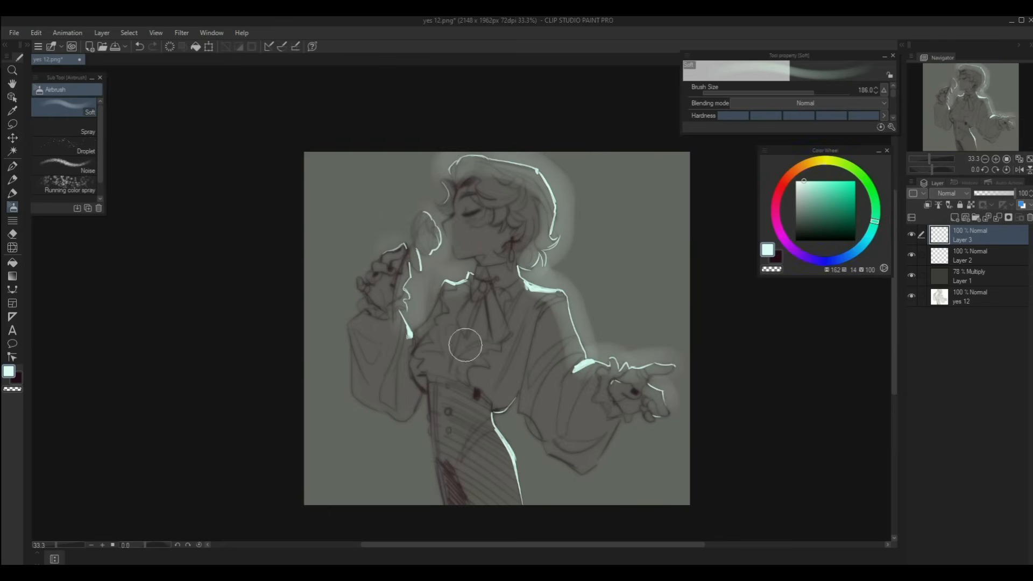
left_click_drag(494, 407, 526, 491)
- Set the mint glow layer to 34% opacity, add a new layer, and pick a blue colour
left_click(988, 193)
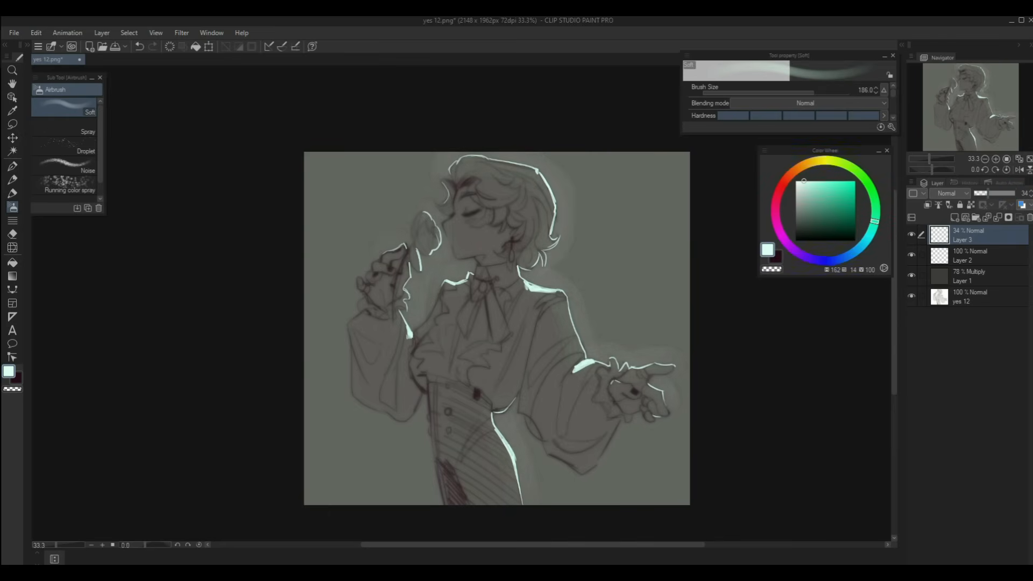
left_click(954, 217)
left_click(844, 256)
left_click(836, 187)
left_click_drag(843, 256, 857, 250)
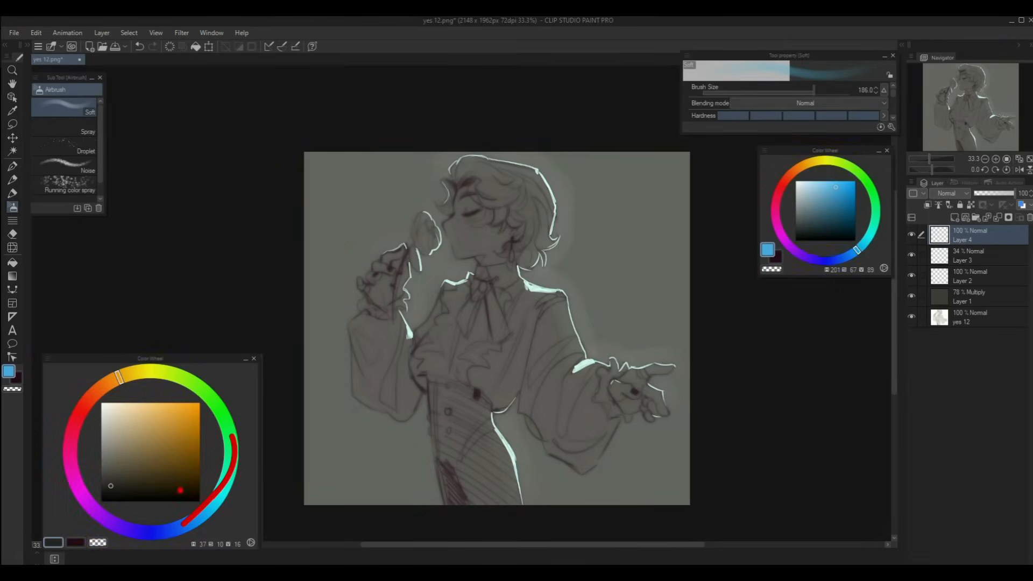
- At airbrush size 231.5, spray blue glow over the hair, head, hand, sleeve and face
left_click_drag(814, 92, 817, 93)
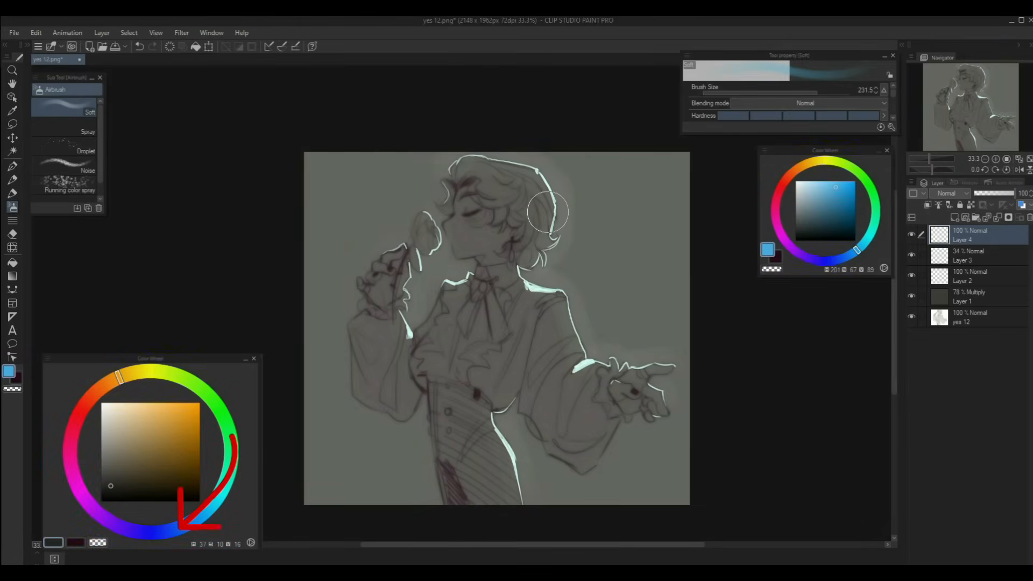
mouse_move(502, 161)
left_mouse_down()
mouse_move(553, 236)
mouse_move(557, 202)
mouse_move(548, 282)
mouse_move(578, 352)
left_mouse_up()
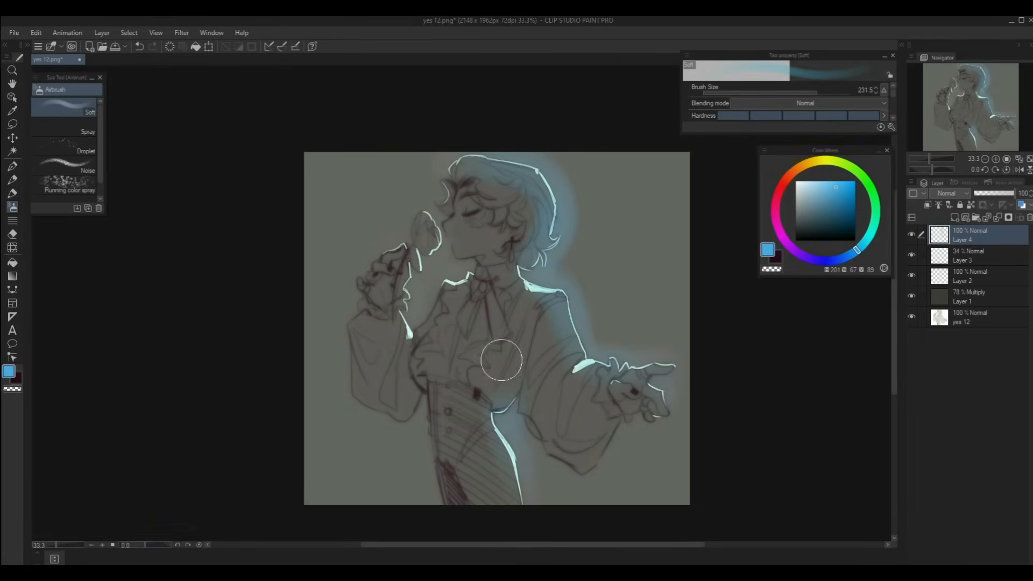
mouse_move(410, 267)
left_mouse_down()
mouse_move(407, 320)
mouse_move(443, 283)
mouse_move(440, 206)
mouse_move(444, 224)
left_mouse_up()
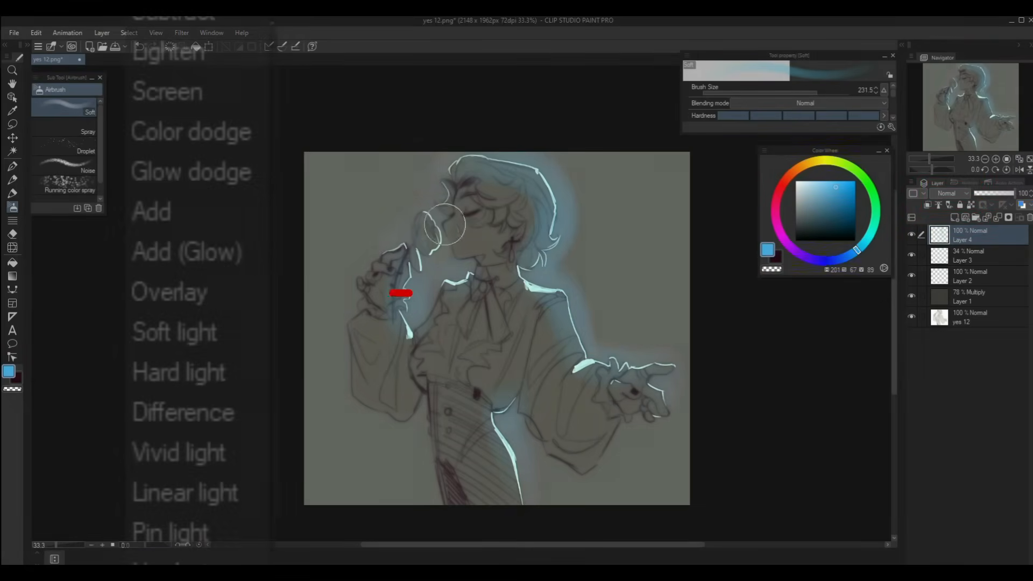
- Set the blue glow layer's blending mode to Overlay
left_click(951, 194)
left_click(947, 328)
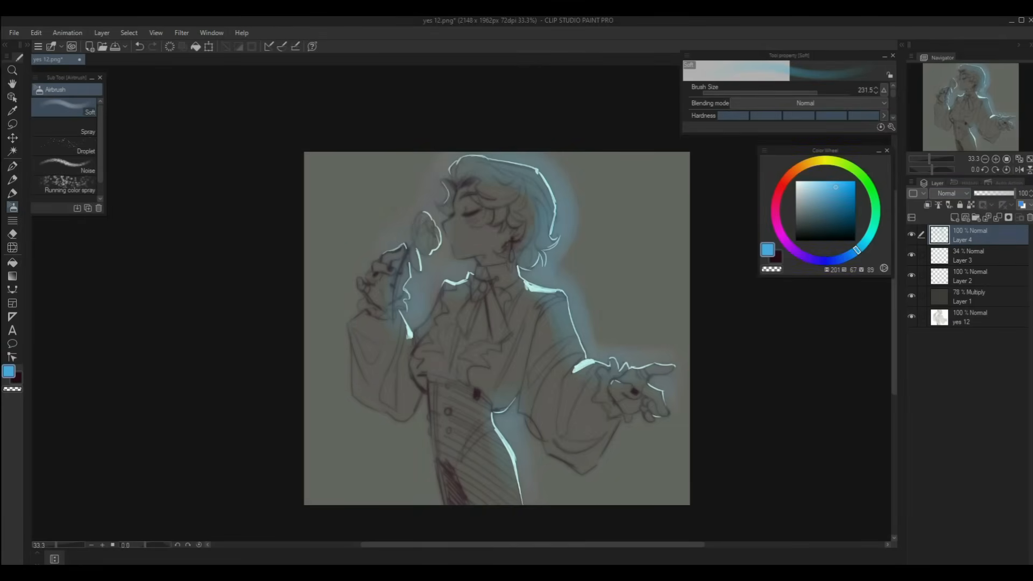
left_click(952, 193)
left_click(949, 328)
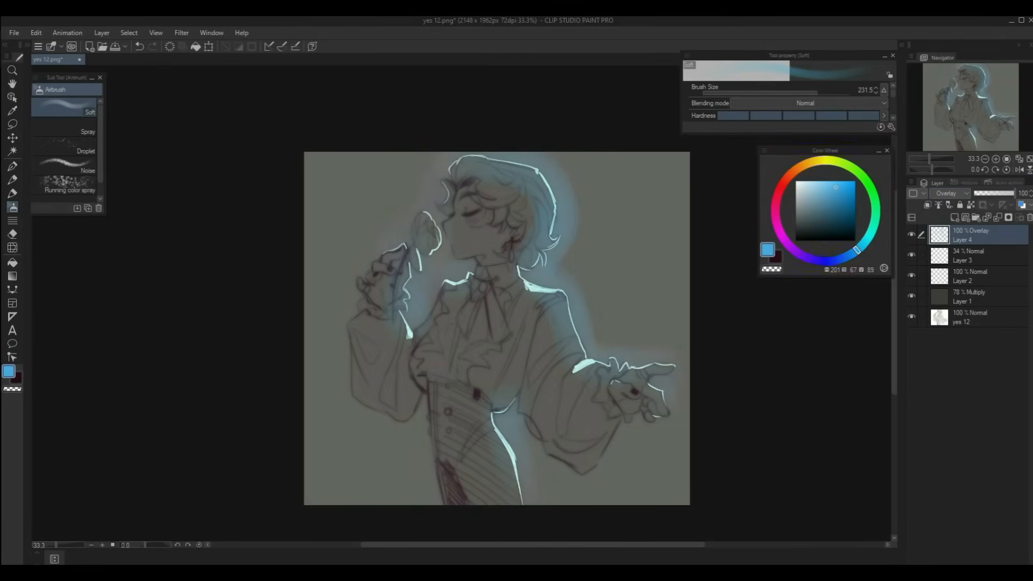
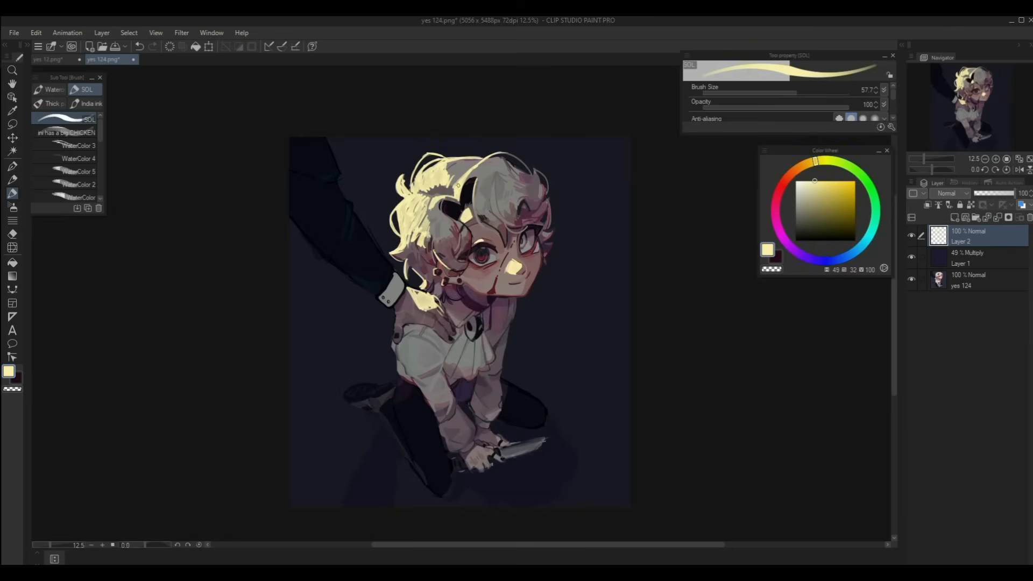
- Paint pale yellow rim light on the shoulder, both sleeve edges and the hand, checking in mirrored view
left_click_drag(409, 345, 415, 345)
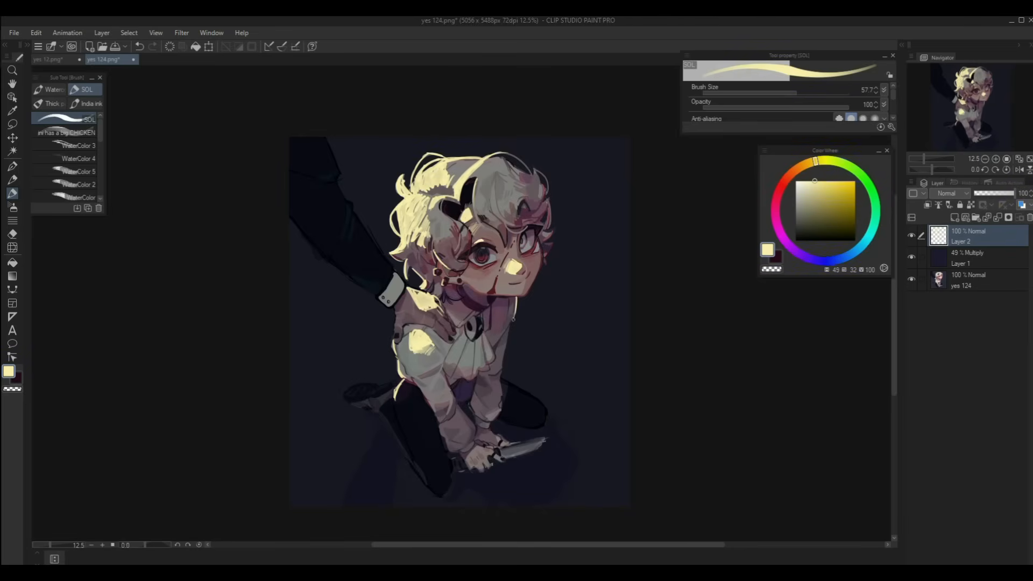
key("h")
left_click_drag(535, 263, 584, 180)
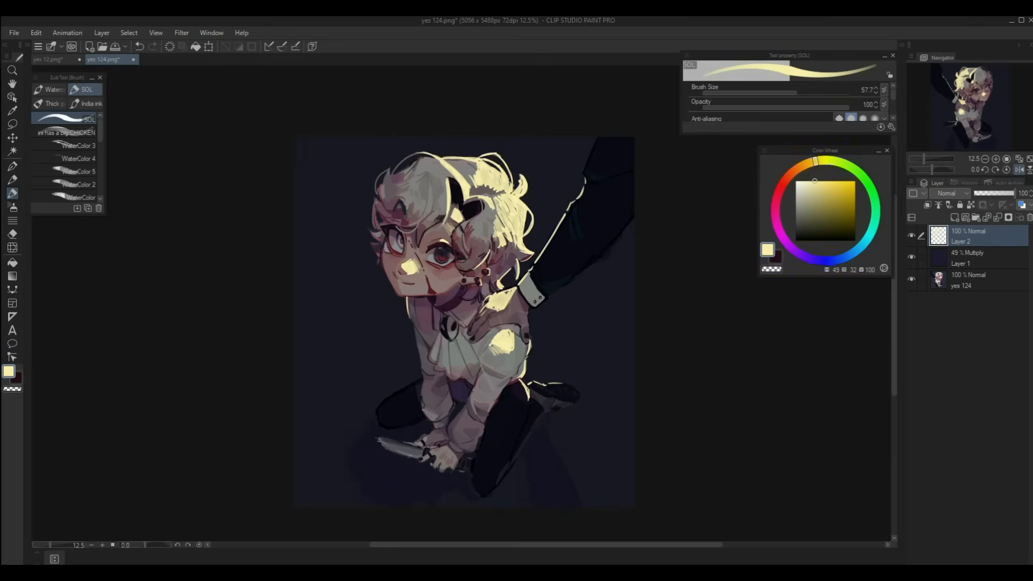
key("h")
mouse_move(290, 215)
left_mouse_down()
mouse_move(328, 263)
mouse_move(376, 293)
left_mouse_up()
left_click_drag(395, 307, 396, 320)
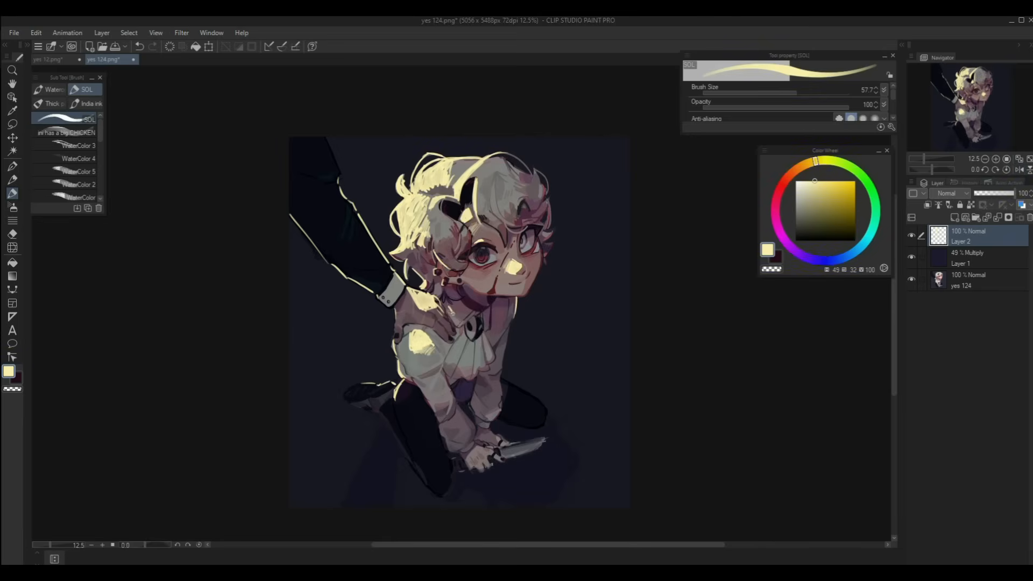
- Add a new layer, pick a light orange colour and zoom in on the hair
left_click_drag(460, 323, 498, 350)
left_click(954, 217)
left_click(799, 167)
left_click(824, 184)
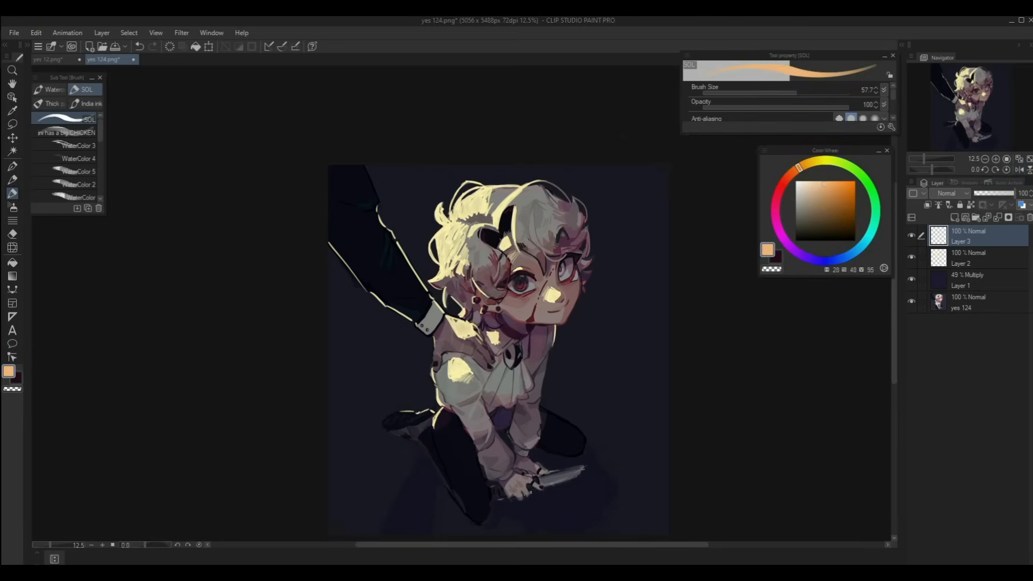
left_click(995, 159)
left_click(995, 159)
left_click(995, 159)
- Paint orange along the hair highlights, the thin vertical lock and the forehead patch
mouse_move(470, 135)
left_mouse_down()
mouse_move(482, 172)
mouse_move(467, 229)
mouse_move(430, 224)
mouse_move(380, 247)
left_mouse_up()
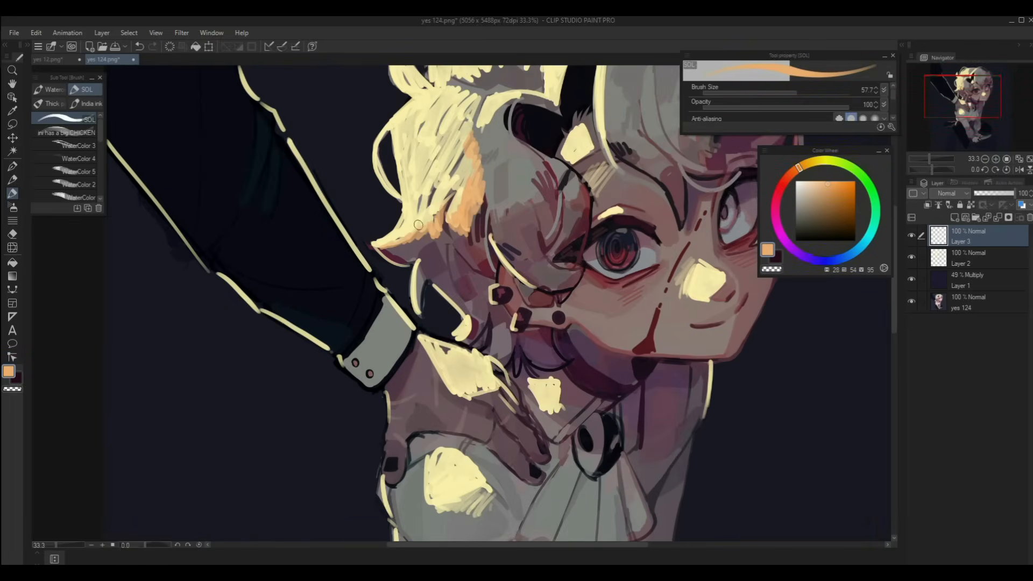
mouse_move(514, 118)
left_mouse_down()
mouse_move(478, 243)
mouse_move(506, 221)
left_mouse_up()
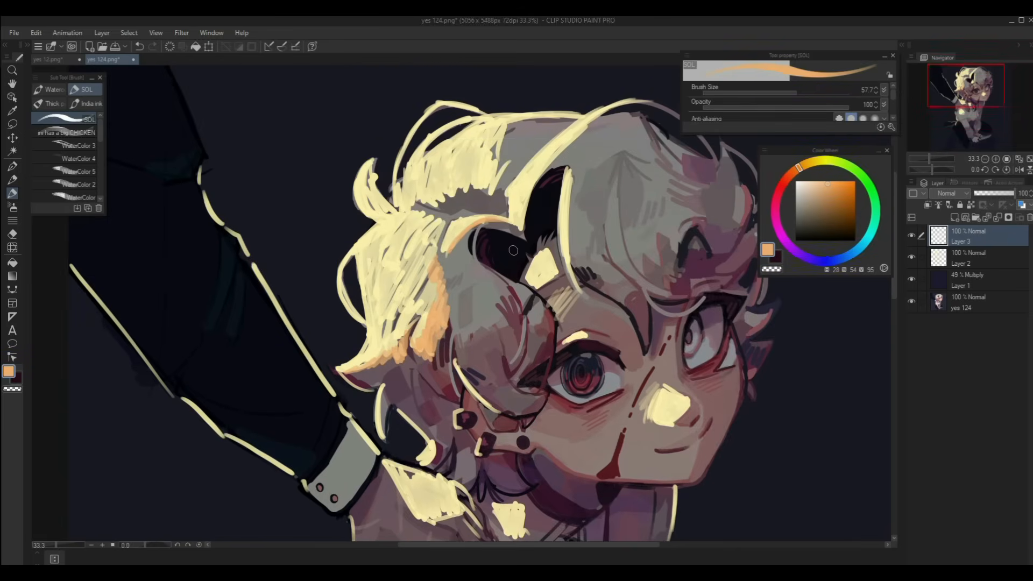
mouse_move(534, 259)
left_mouse_down()
mouse_move(535, 286)
mouse_move(561, 270)
left_mouse_up()
left_click_drag(572, 174, 586, 296)
mouse_move(603, 111)
left_mouse_down()
mouse_move(538, 176)
mouse_move(521, 229)
left_mouse_up()
left_click_drag(524, 210, 578, 139)
key("ctrl+minus")
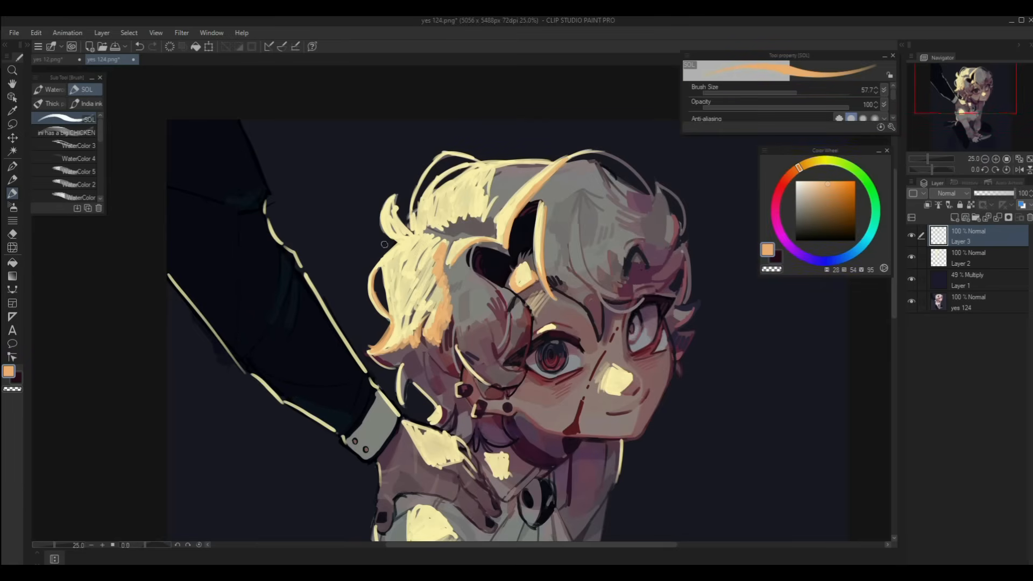
left_click_drag(443, 230, 511, 175)
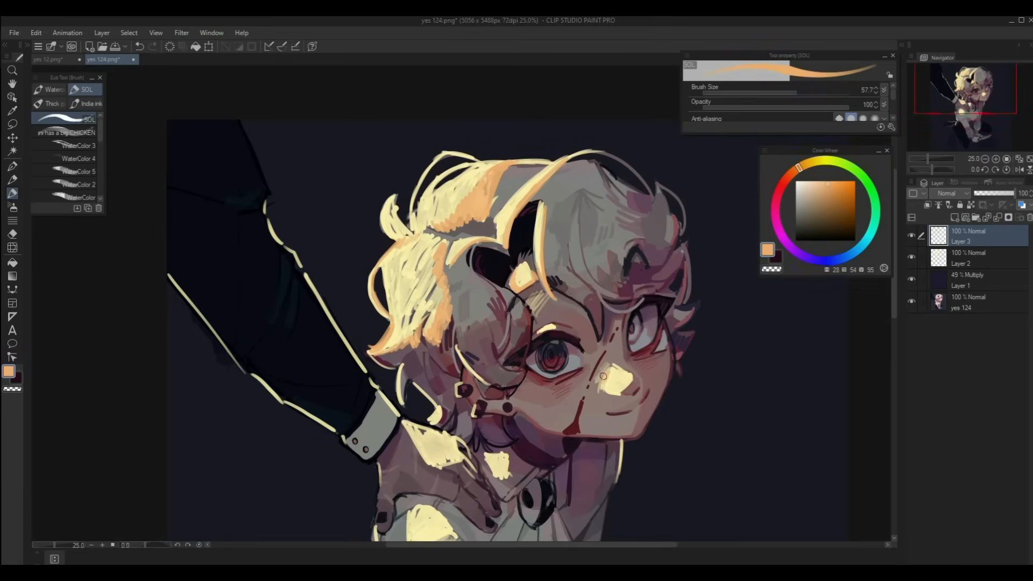
- Extend orange onto the cheek highlight, forehead patch and crown hair
left_click_drag(603, 376, 603, 387)
left_click_drag(526, 296, 538, 321)
key("ctrl+minus")
key("ctrl+minus")
key("ctrl+minus")
key("ctrl+plus")
key("ctrl+plus")
key("ctrl+plus")
mouse_move(584, 163)
left_mouse_down()
mouse_move(525, 205)
mouse_move(535, 113)
left_mouse_up()
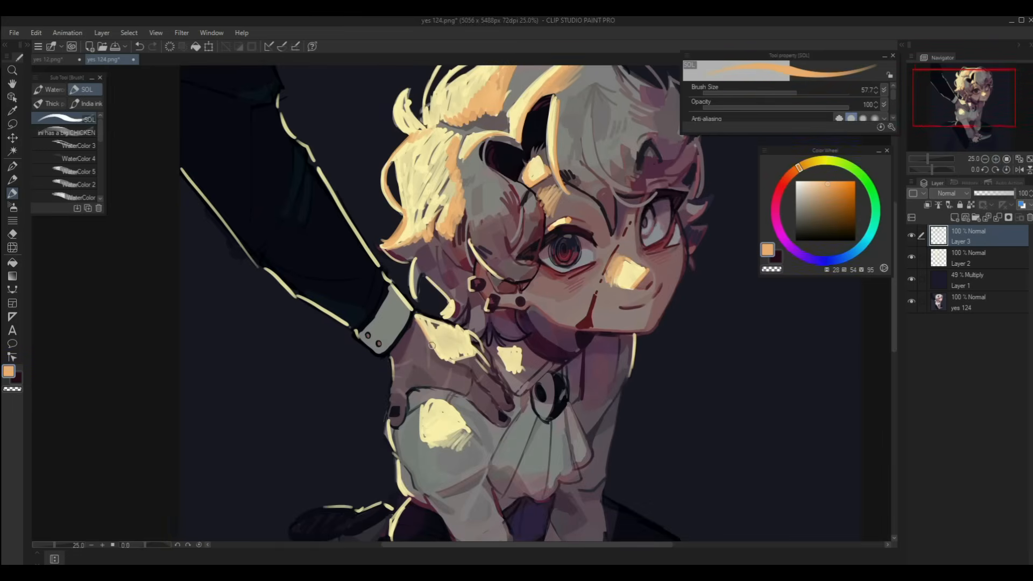
- Paint orange along the hand and neck highlights, the hair outline and the lower curls
left_click_drag(421, 328, 453, 360)
mouse_move(441, 356)
left_mouse_down()
mouse_move(481, 354)
mouse_move(492, 369)
left_mouse_up()
left_click_drag(498, 349, 522, 376)
left_click_drag(428, 277, 457, 308)
left_click_drag(415, 295, 417, 260)
left_click_drag(388, 248, 411, 259)
left_click_drag(470, 238, 492, 268)
left_click_drag(465, 217, 476, 266)
- Paint orange over the knee outline and a hair edge, then add another new layer
key("ctrl+minus")
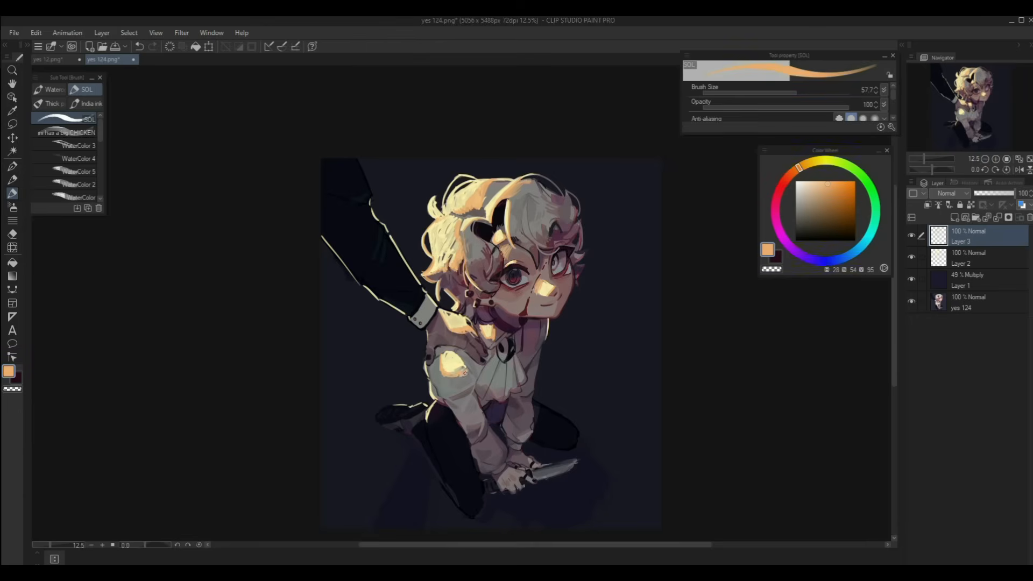
left_click_drag(437, 400, 434, 437)
key("h")
left_click_drag(356, 192, 347, 217)
key("h")
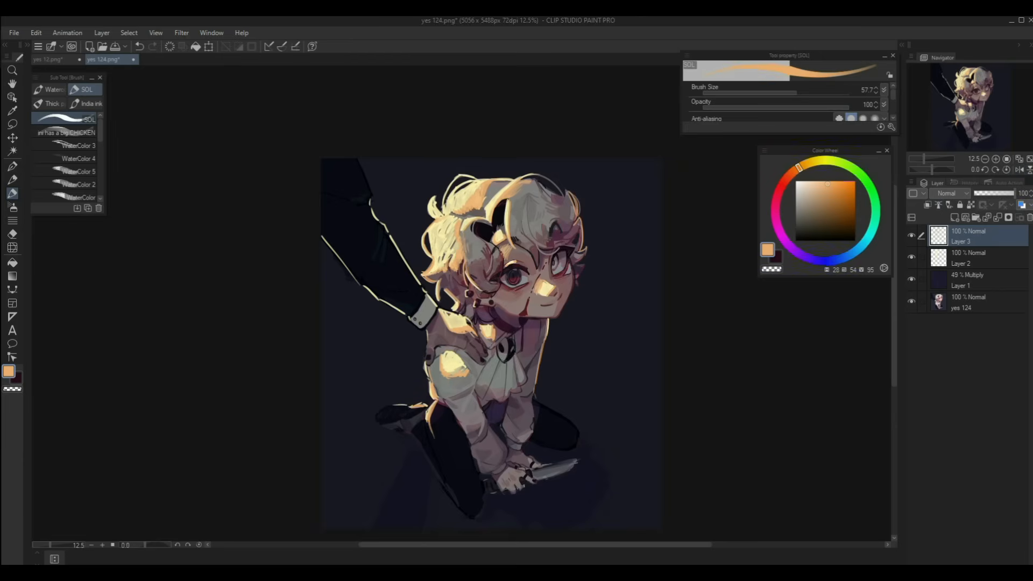
left_click(954, 217)
- Pick saturated red-orange and paint accents on the bottom hair edge, right hair edge and under the forehead
left_click(786, 178)
left_click(841, 185)
scroll(499, 256, "up", 4)
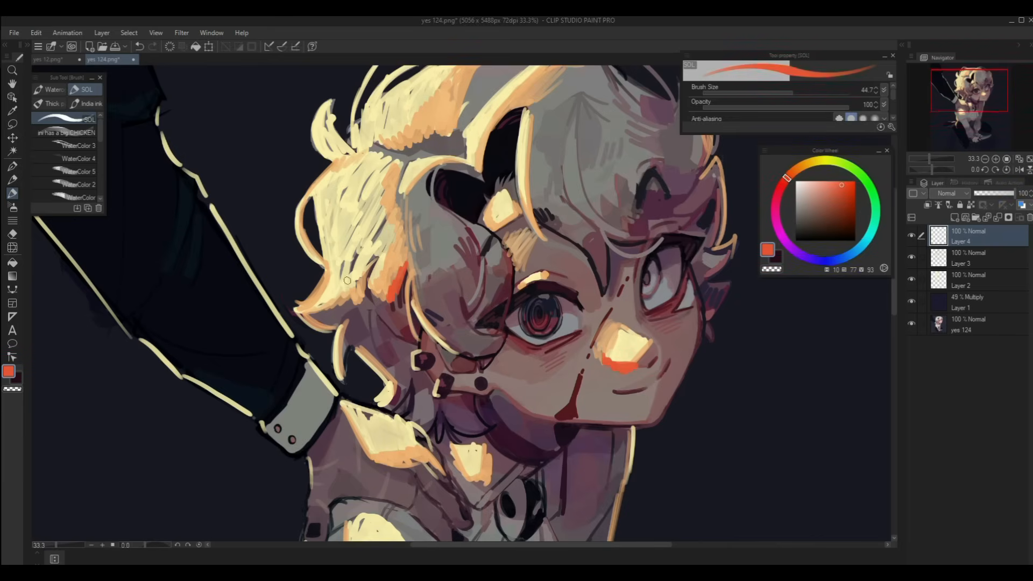
left_click_drag(306, 311, 361, 300)
left_click_drag(409, 182, 415, 237)
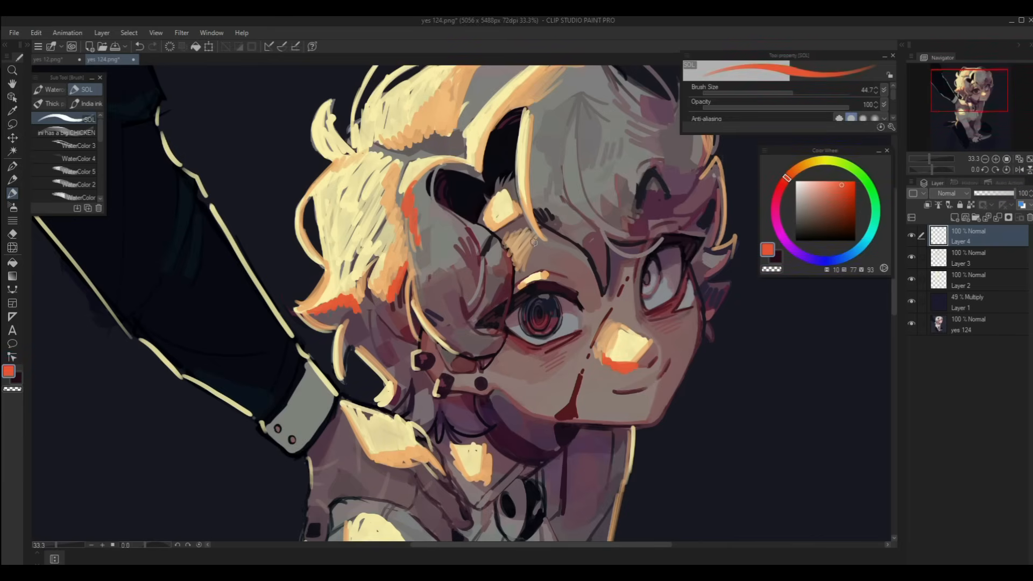
mouse_move(525, 210)
left_mouse_down()
mouse_move(496, 228)
mouse_move(536, 270)
left_mouse_up()
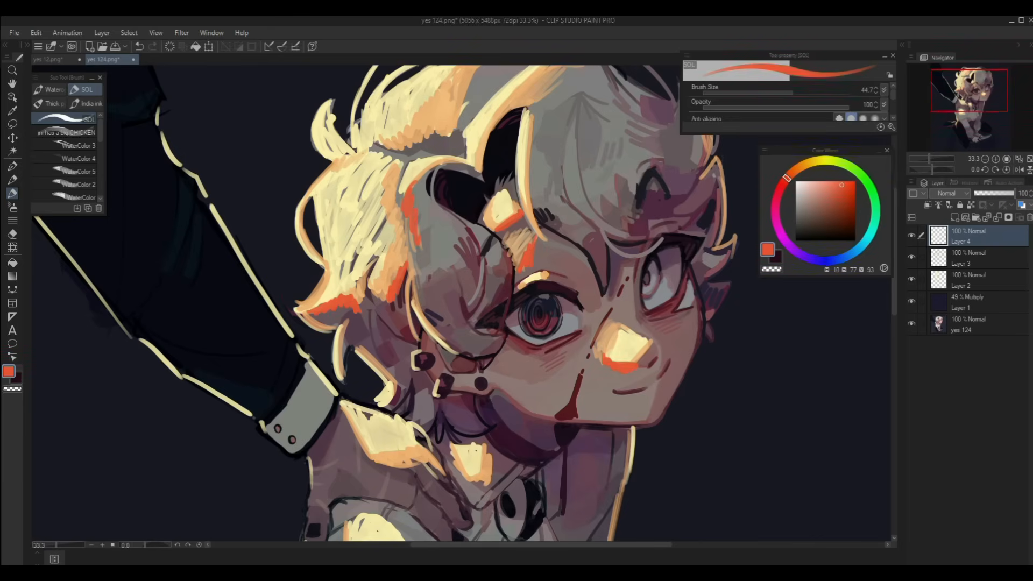
key("ctrl+minus")
key("ctrl+minus")
key("ctrl+minus")
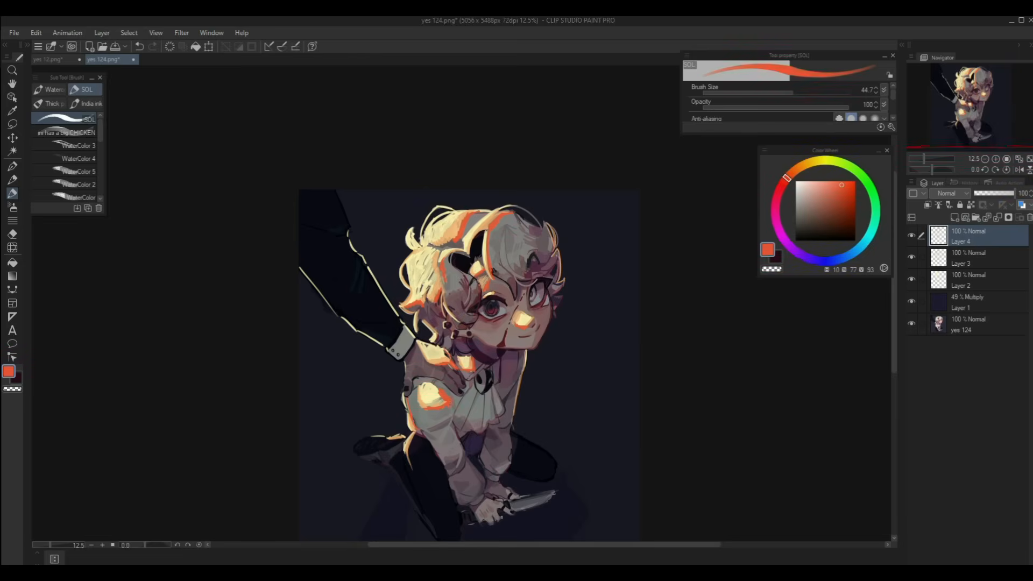
- Set the red-orange accent layer to Overlay at 70% opacity, add a layer and sample pale yellow
left_click(952, 194)
left_click(951, 194)
left_click(952, 194)
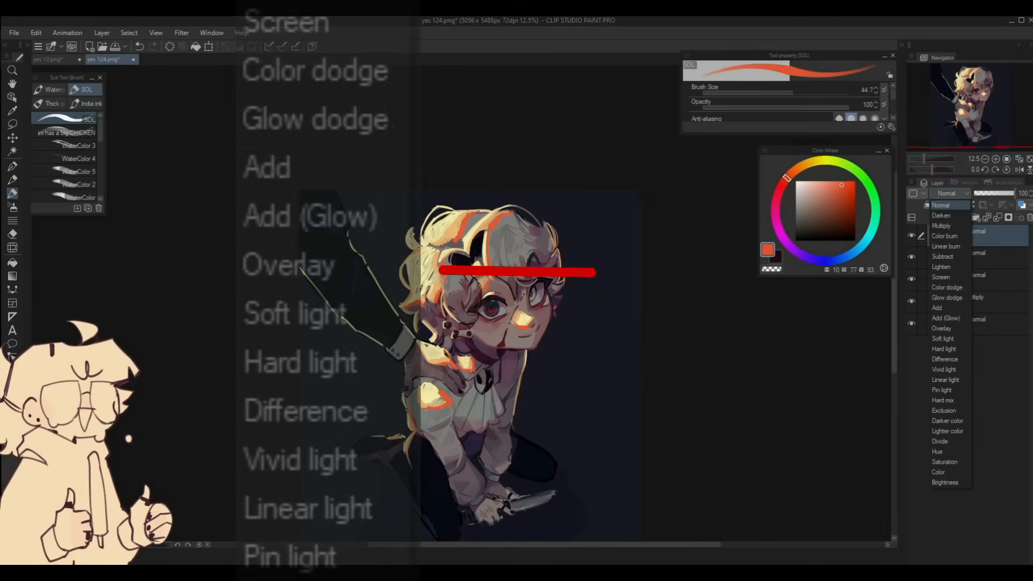
left_click(941, 328)
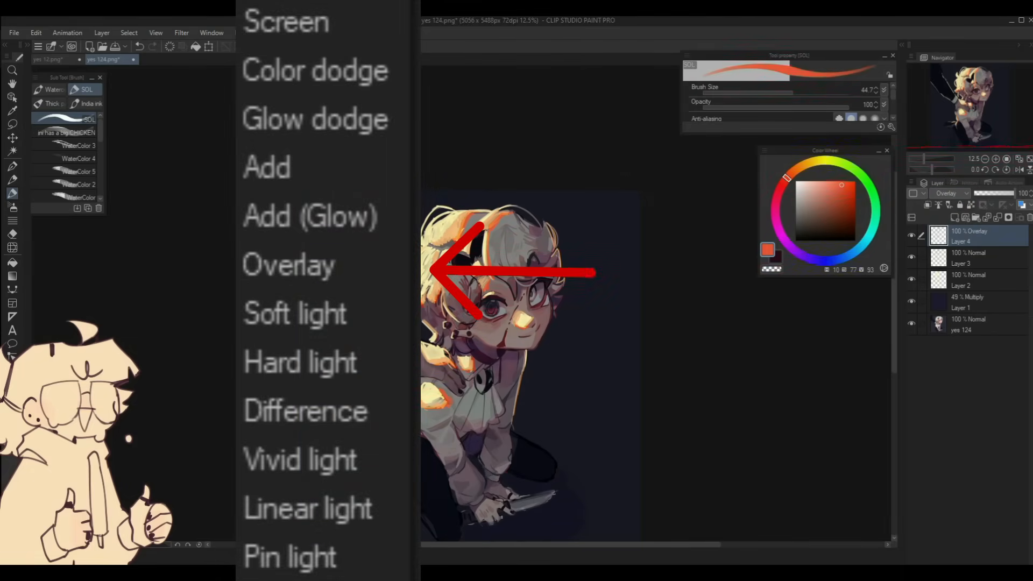
left_click(1002, 193)
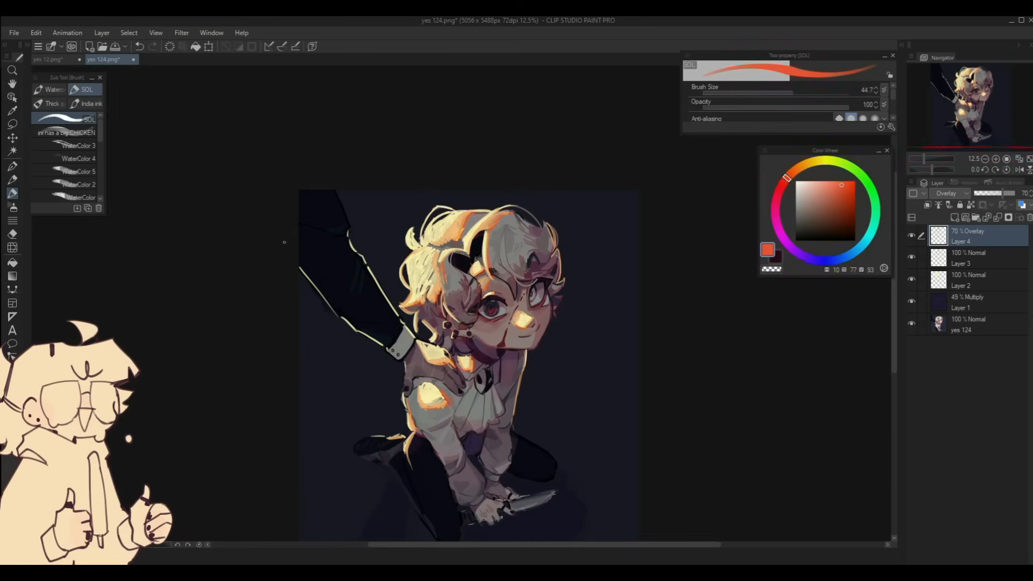
scroll(284, 242, "down", 1)
key("ctrl+shift+n")
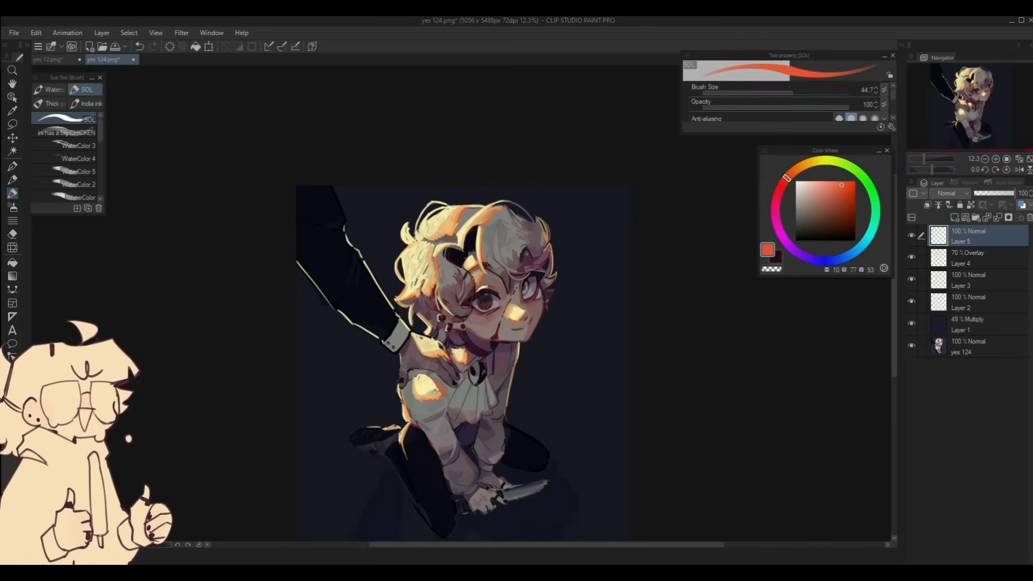
left_click(424, 385, "alt")
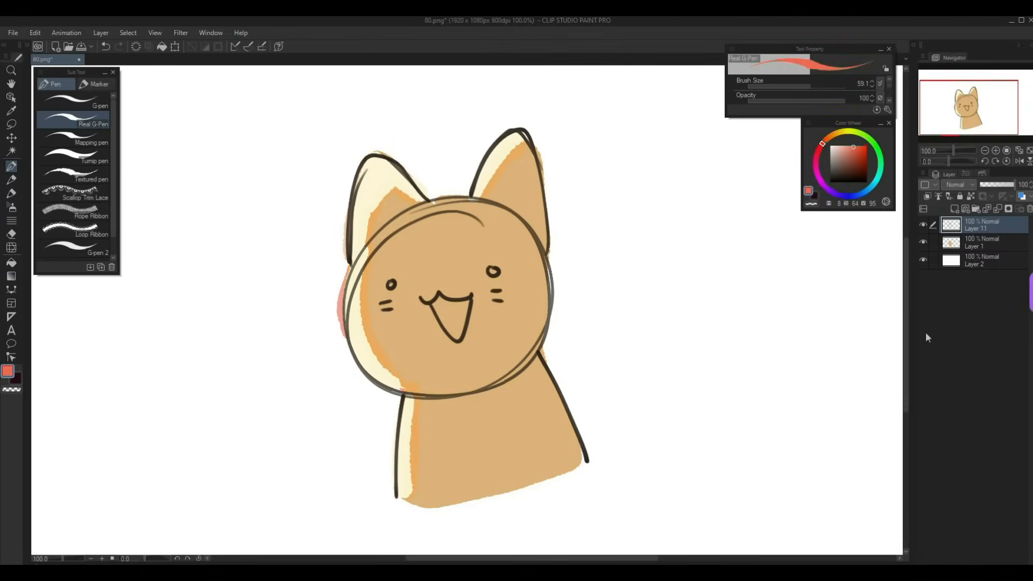
- Add a layer clipped to the cat and draw red rim lines along both ear edges
left_click(954, 208)
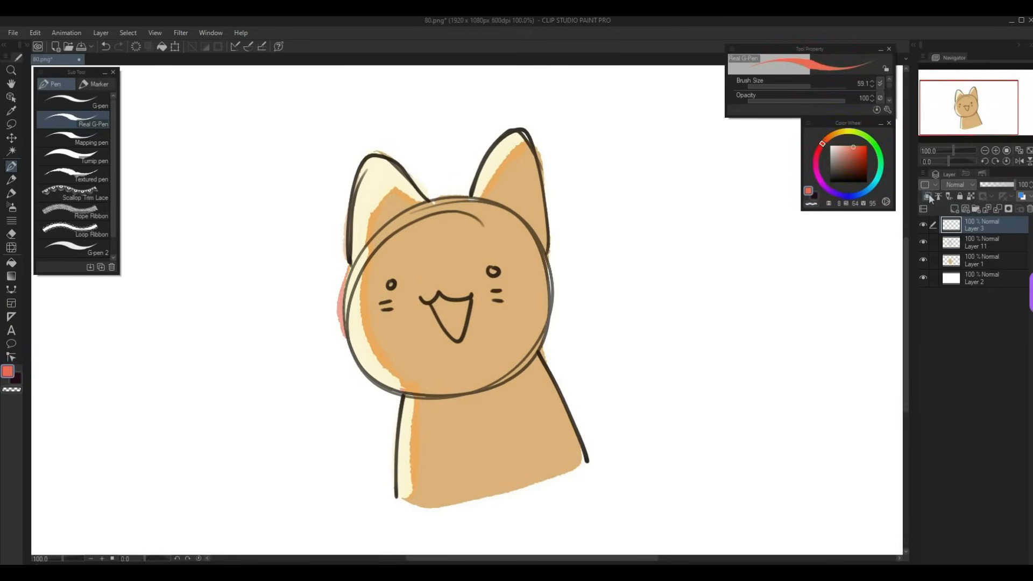
left_click(928, 197)
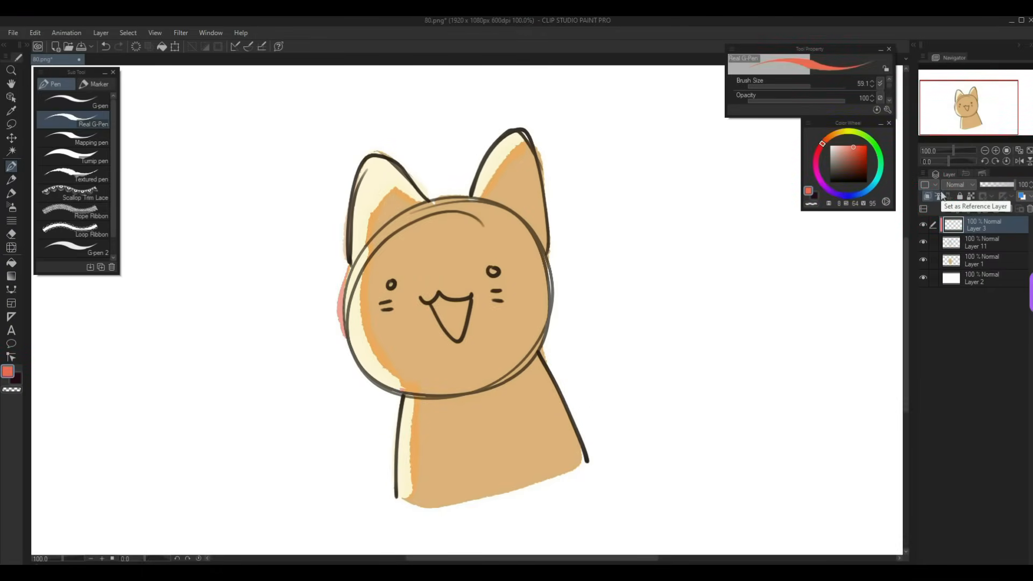
left_click_drag(471, 195, 523, 132)
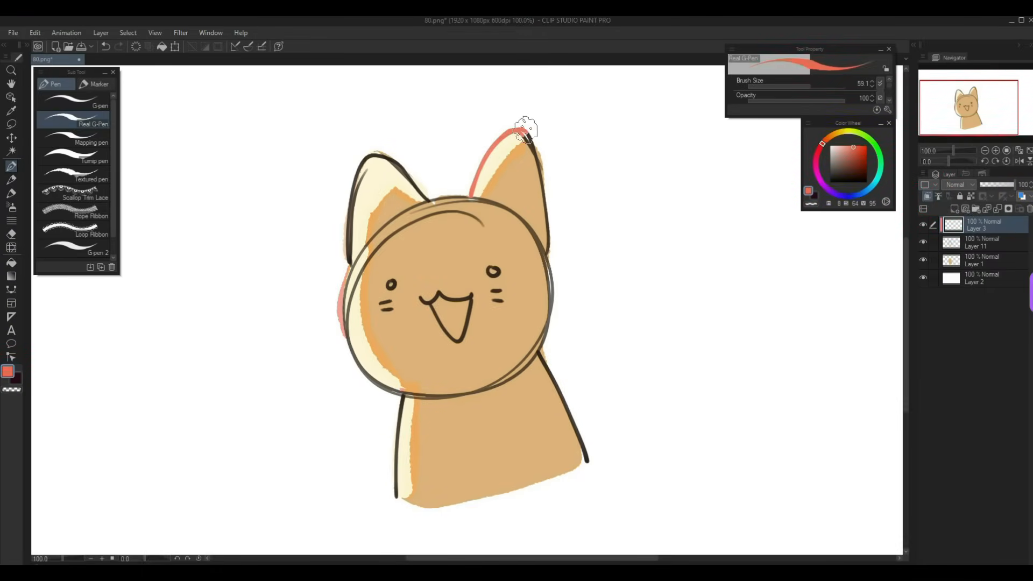
mouse_move(432, 202)
left_mouse_down()
mouse_move(377, 154)
mouse_move(365, 157)
mouse_move(350, 236)
mouse_move(349, 281)
mouse_move(397, 396)
mouse_move(397, 497)
left_mouse_up()
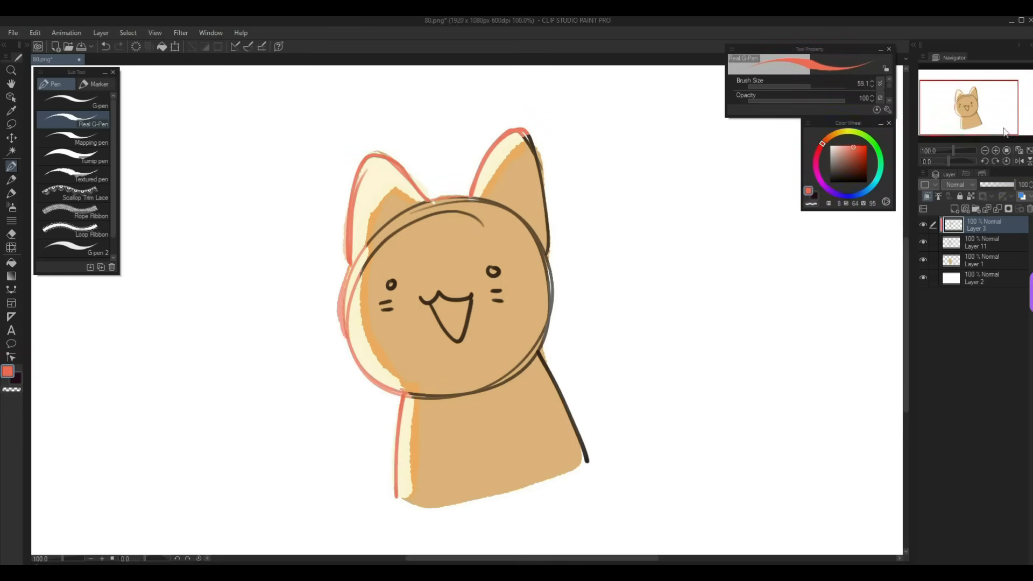
left_click_drag(1004, 131, 1003, 130)
- On a new layer, brush cream and orange highlights along the cat's ears and head edge
key("ctrl+shift+n")
key("b")
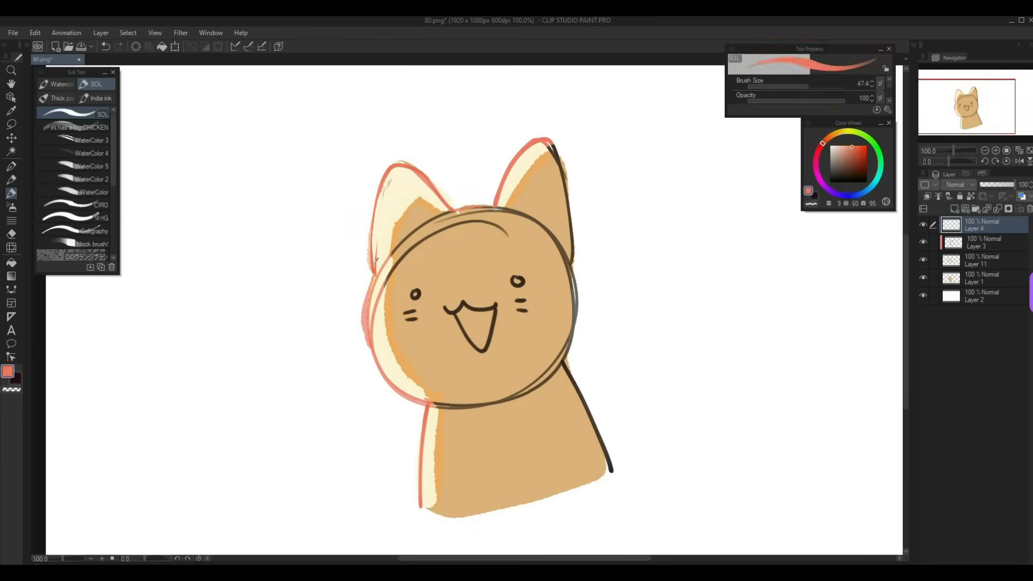
left_click(376, 260, "alt")
left_click_drag(388, 264, 373, 344)
left_click(392, 317, "alt")
left_click_drag(399, 220, 386, 323)
left_click(389, 216, "alt")
left_click_drag(383, 199, 425, 186)
left_click_drag(499, 199, 532, 144)
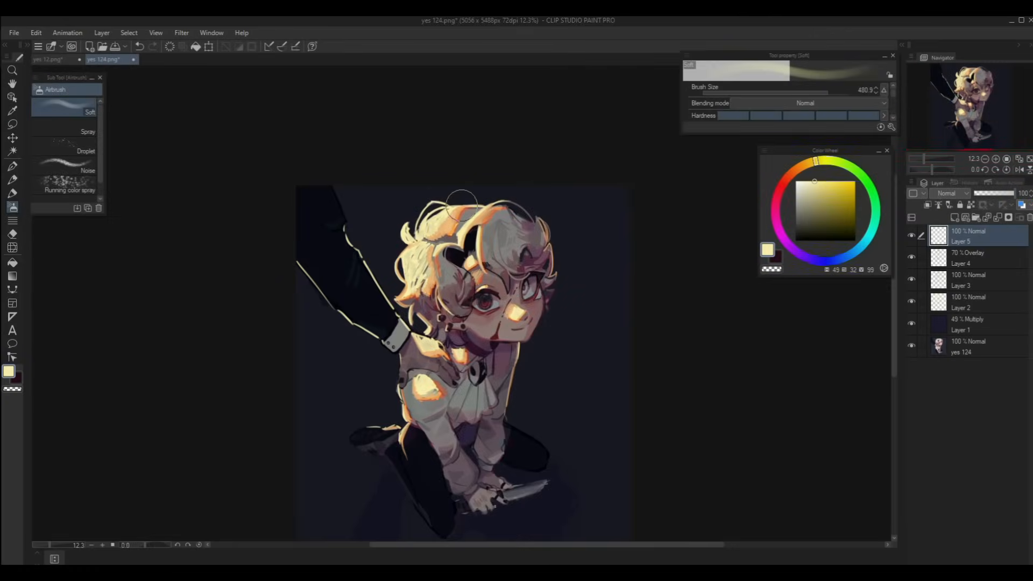
- Airbrush a soft cream glow around the head, hair, shoulder and fringe at 51% opacity
mouse_move(461, 204)
left_mouse_down()
mouse_move(386, 264)
mouse_move(397, 272)
left_mouse_up()
left_click_drag(415, 320, 434, 336)
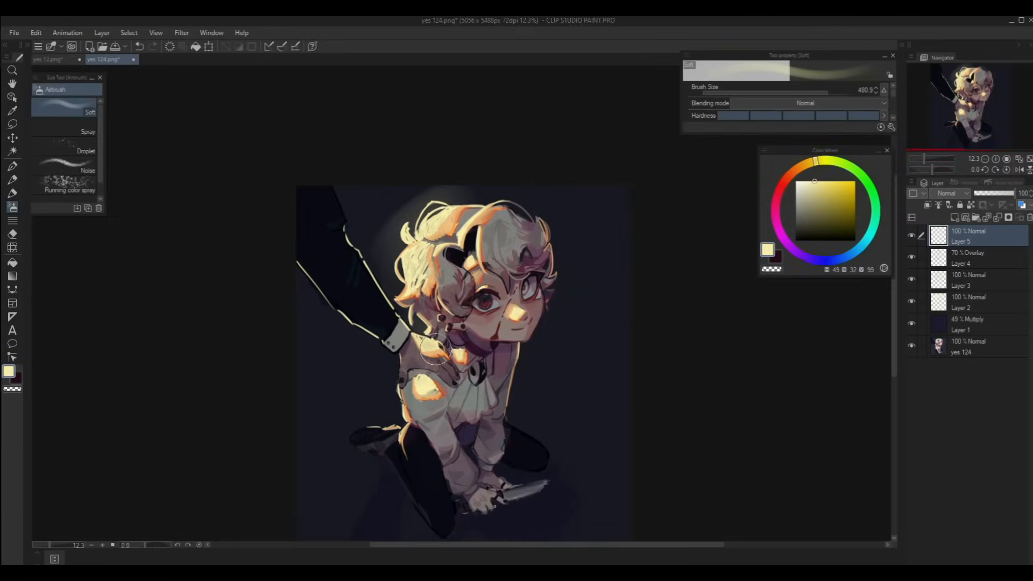
mouse_move(425, 384)
left_mouse_down()
mouse_move(405, 373)
mouse_move(415, 398)
left_mouse_up()
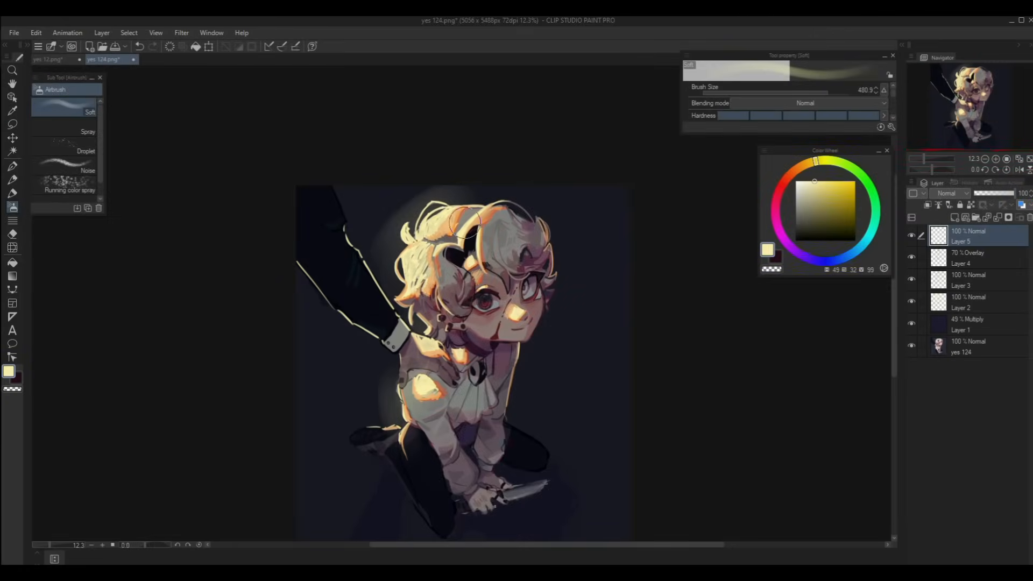
mouse_move(465, 223)
left_mouse_down()
mouse_move(538, 221)
mouse_move(549, 294)
left_mouse_up()
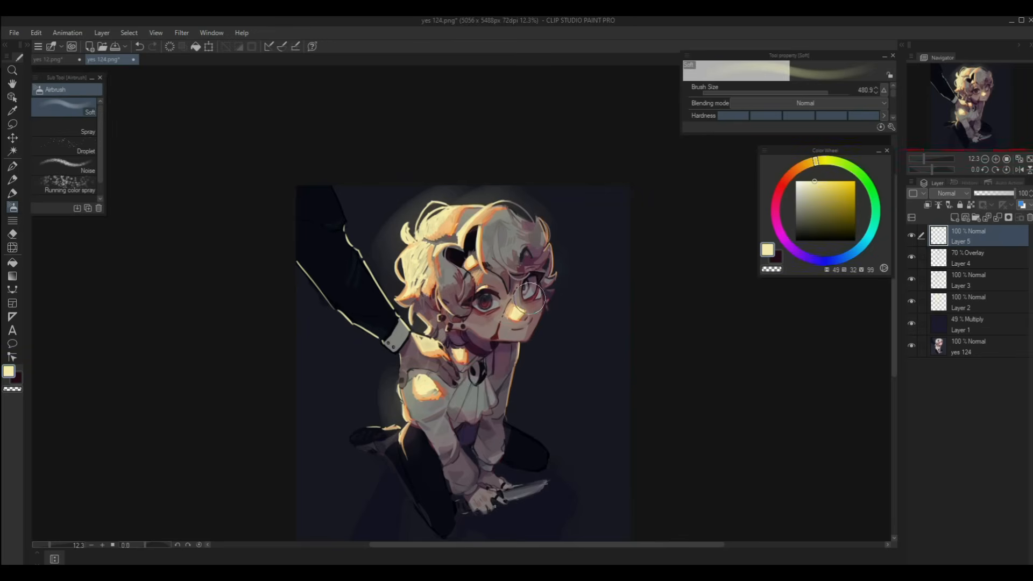
mouse_move(472, 258)
left_mouse_down()
mouse_move(494, 265)
mouse_move(485, 248)
mouse_move(433, 267)
mouse_move(459, 268)
left_mouse_up()
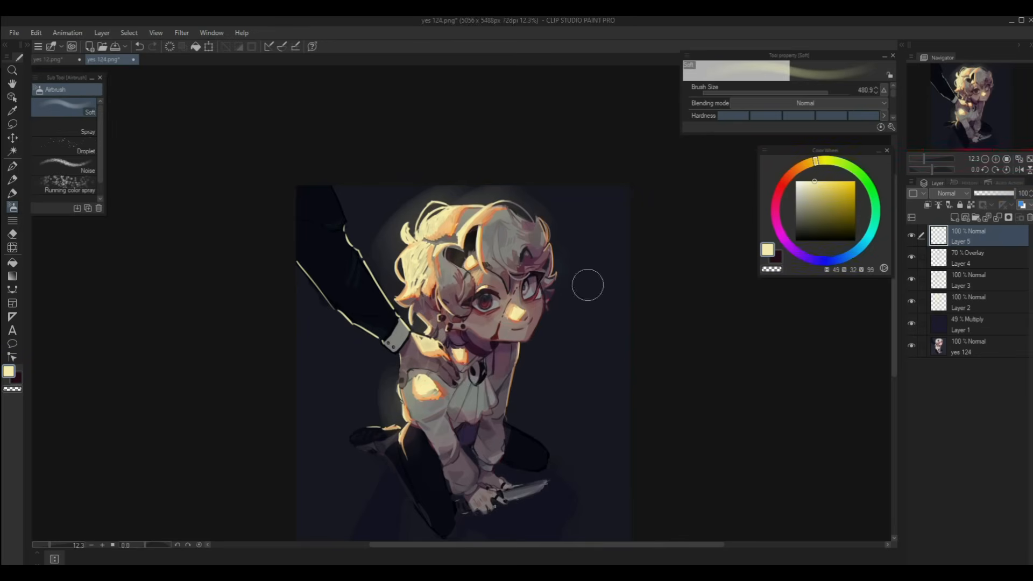
left_click_drag(1011, 193, 994, 193)
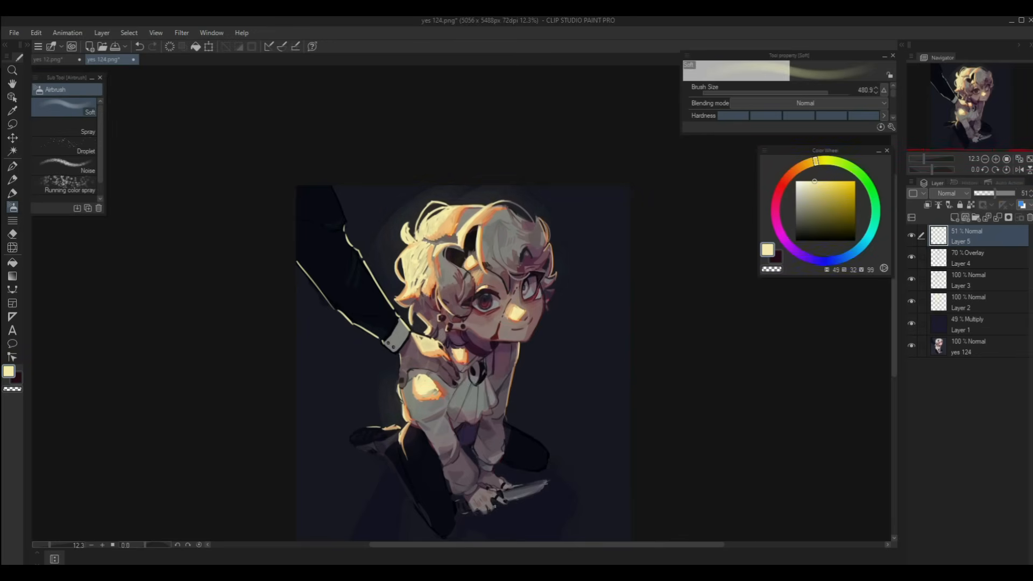
- Add a new layer and airbrush an orange glow over the left hair with a larger brush
left_click(954, 217)
left_click(487, 216, "alt")
key("]")
mouse_move(404, 285)
left_mouse_down()
mouse_move(423, 253)
mouse_move(412, 306)
mouse_move(415, 249)
left_mouse_up()
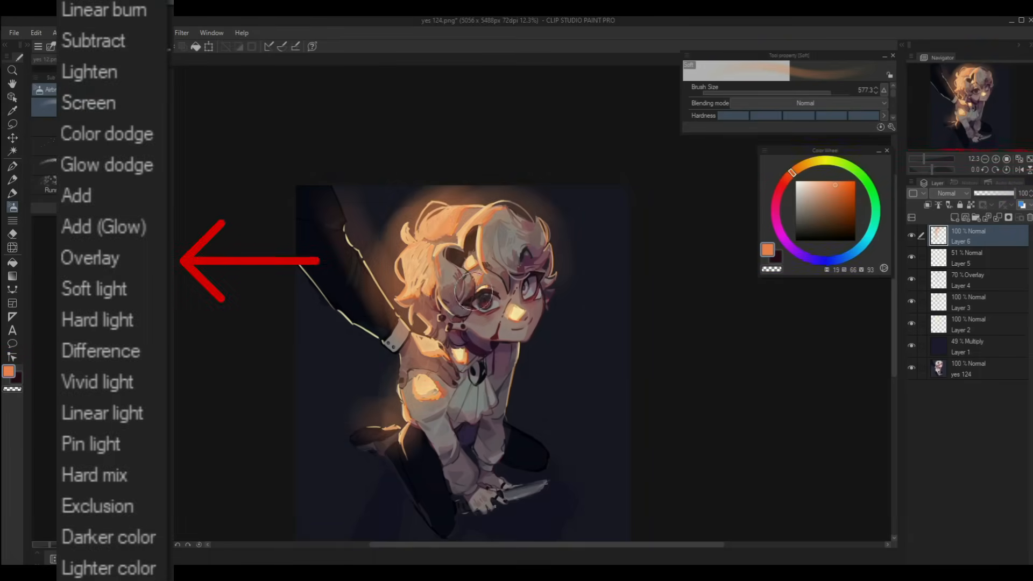
- Drop Layer 6 to 57%, then airbrush light orange glow over hair, elbow and sleeve on a new layer
left_click_drag(1013, 193, 997, 193)
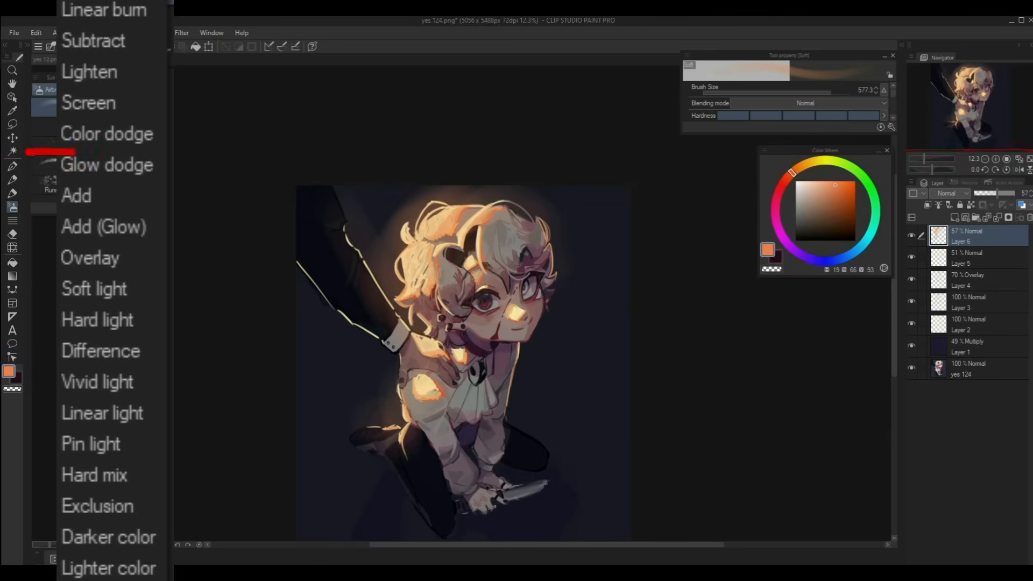
left_click(954, 217)
left_click(461, 218, "alt")
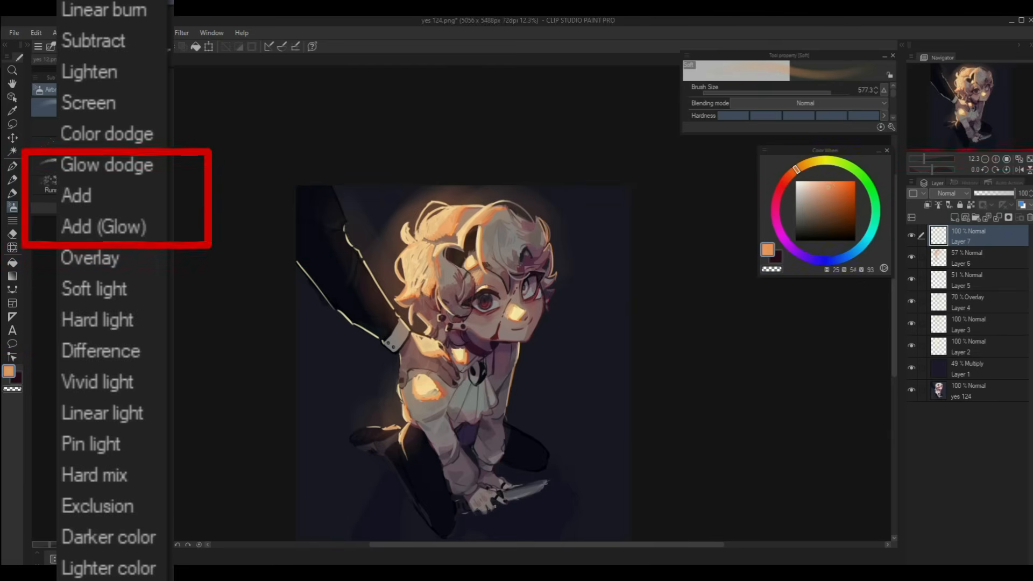
left_click(457, 214, "alt")
mouse_move(418, 266)
left_mouse_down()
mouse_move(402, 231)
mouse_move(399, 309)
mouse_move(438, 317)
mouse_move(449, 212)
mouse_move(511, 200)
mouse_move(488, 277)
mouse_move(432, 314)
mouse_move(438, 347)
left_mouse_up()
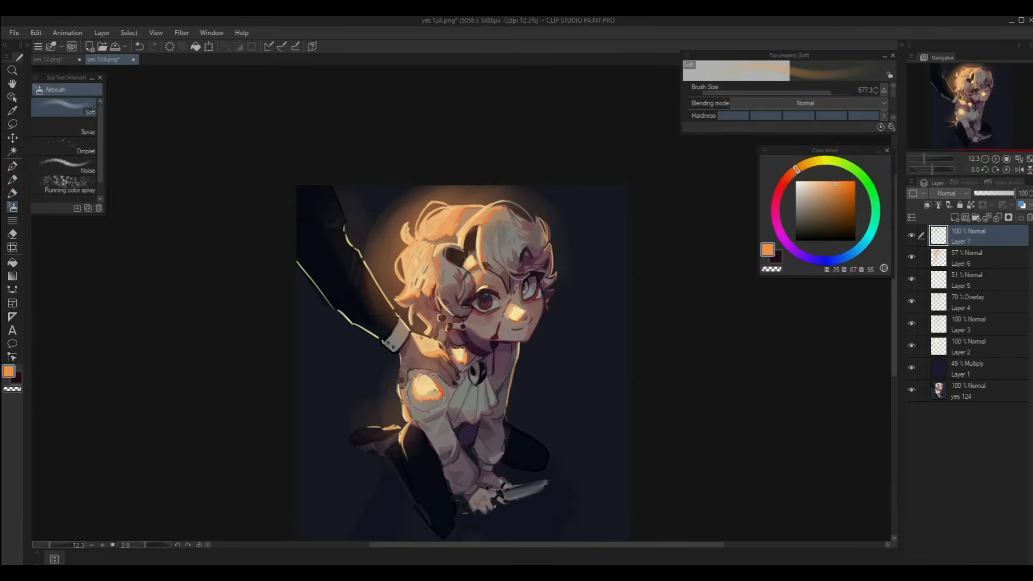
left_click_drag(400, 385, 400, 444)
left_click_drag(343, 215, 387, 317)
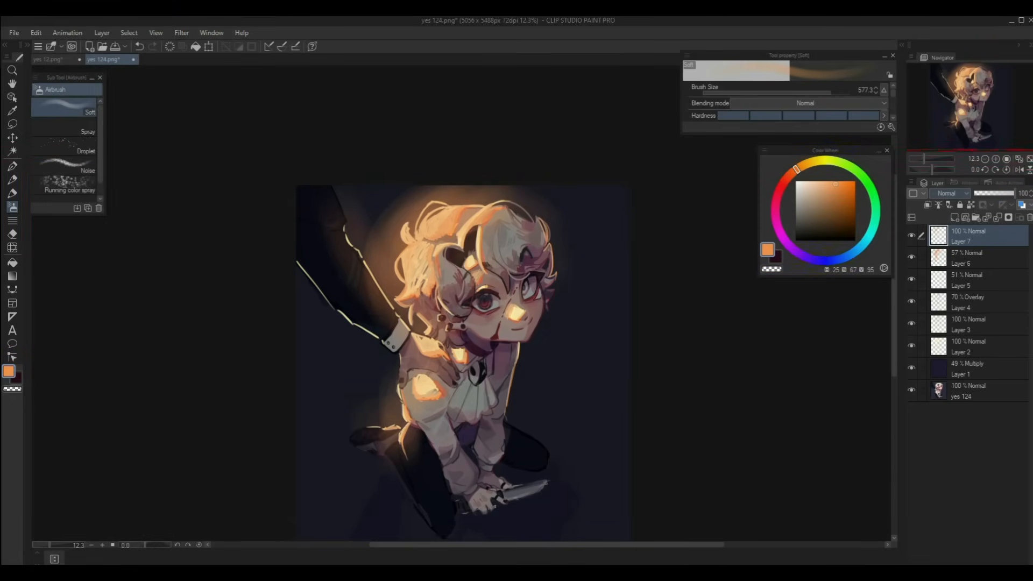
- Set the new glow layer to Add (Glow) at 21% opacity, with Layer 6 at 47%
left_click(950, 193)
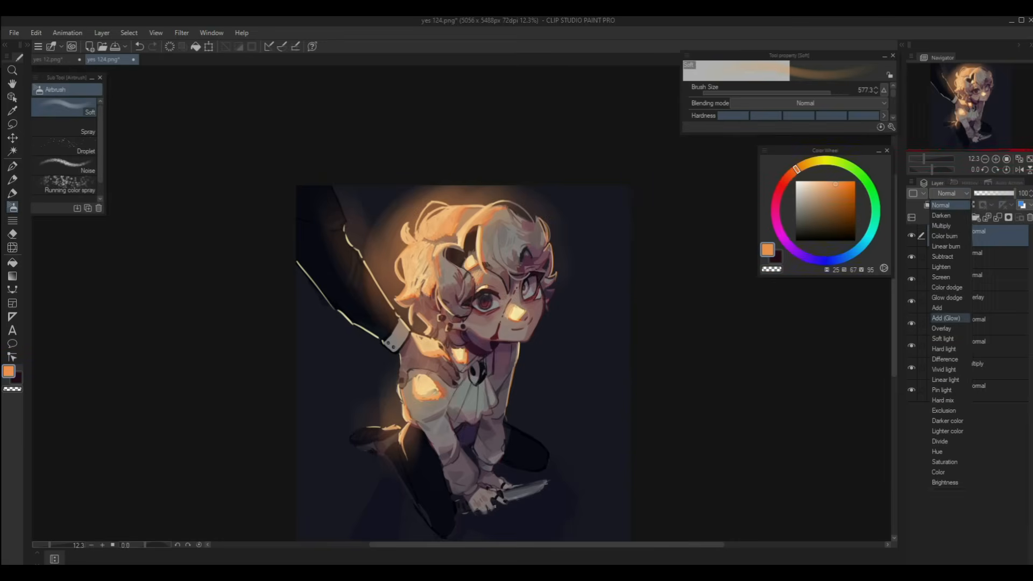
left_click(950, 329)
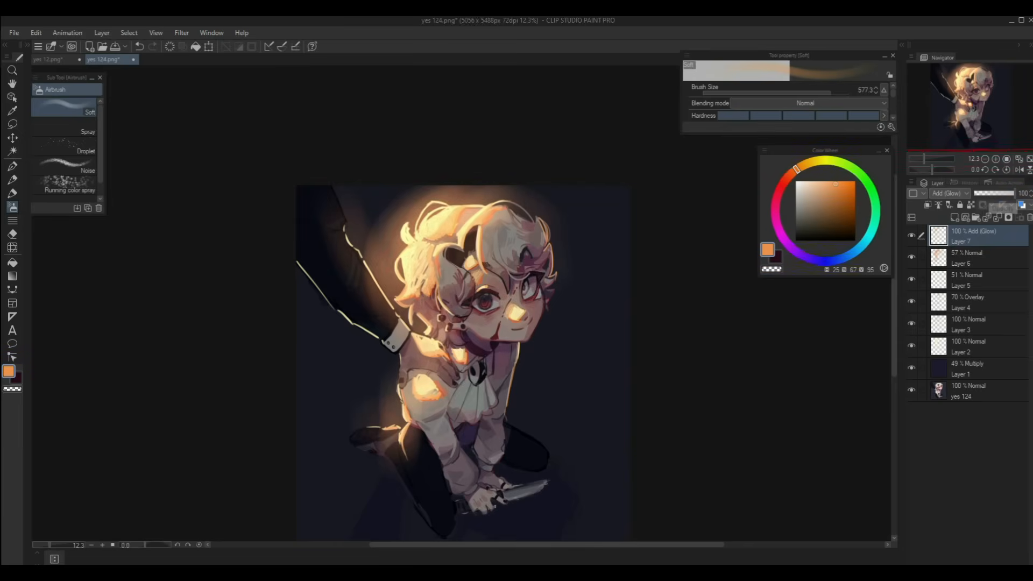
left_click(987, 193)
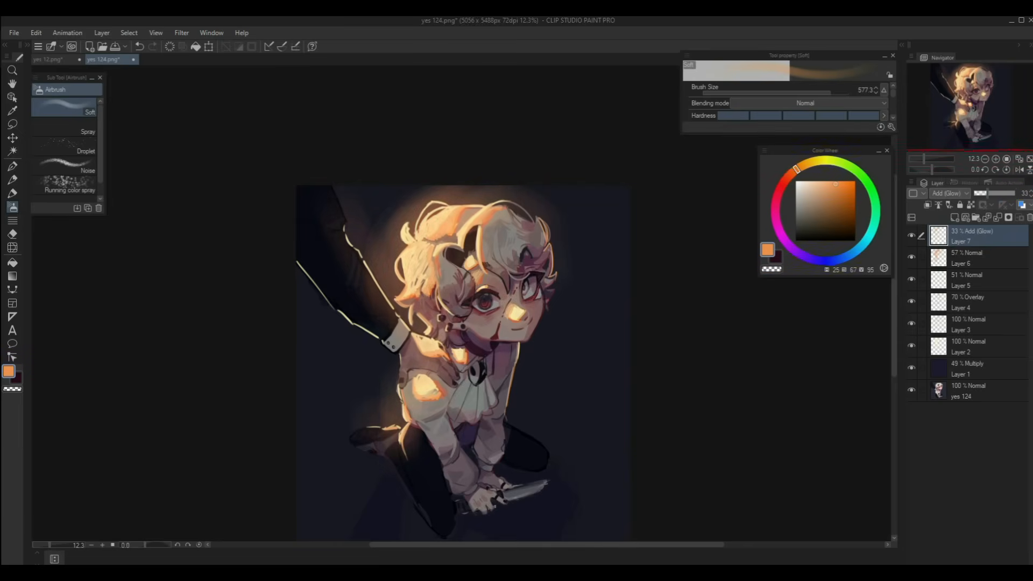
left_click_drag(463, 334, 500, 319)
left_click(973, 258)
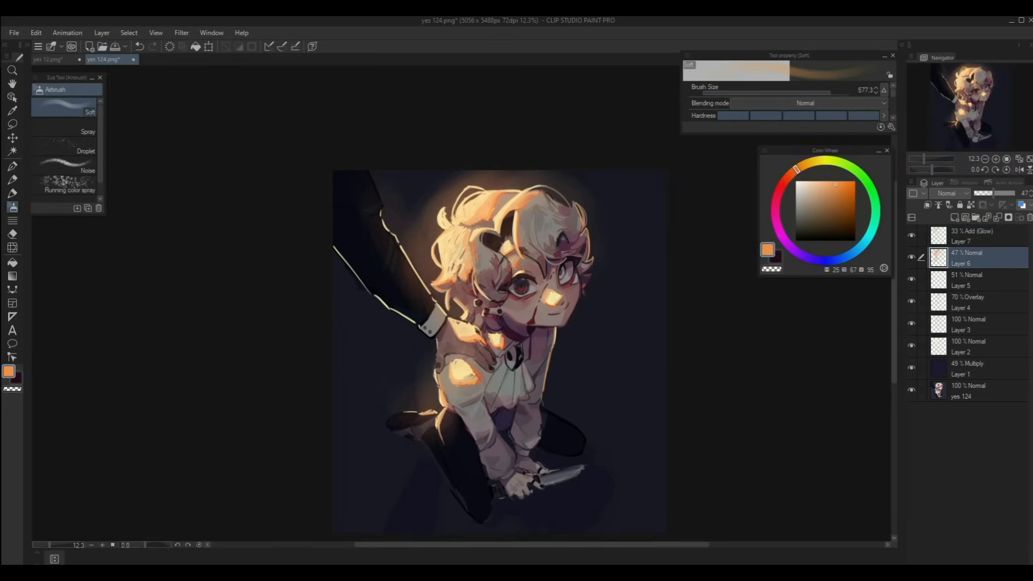
left_click(973, 236)
left_click_drag(994, 193, 983, 194)
- Add Layer 8, switch to the painting brush, pick pale yellow and zoom out on the illustration
left_click(955, 217)
left_click(12, 193)
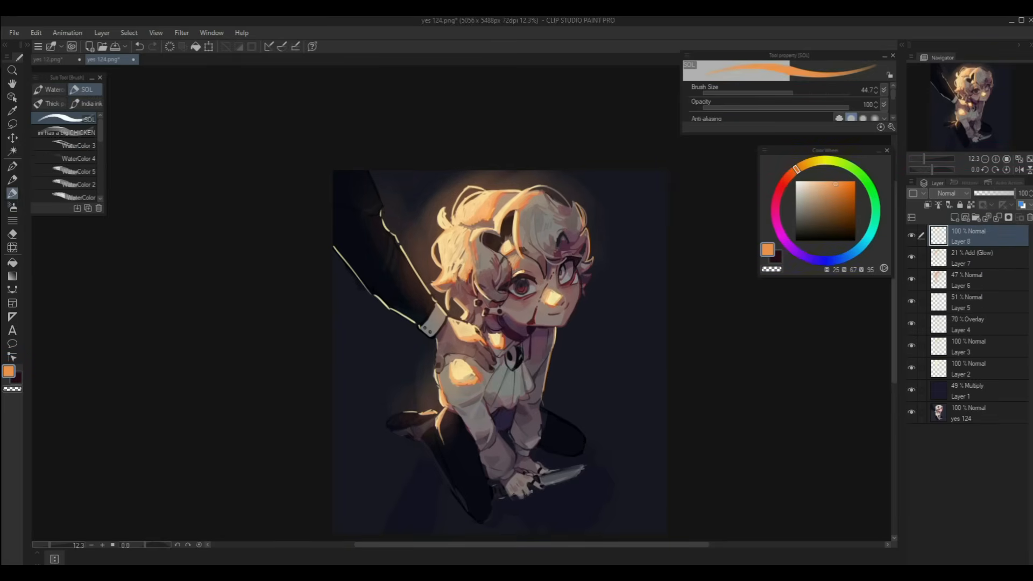
key("ctrl+plus")
key("ctrl+plus")
key("ctrl+plus")
key("ctrl+plus")
left_click(627, 216, "alt")
left_click(984, 158)
left_click(985, 159)
left_click(985, 158)
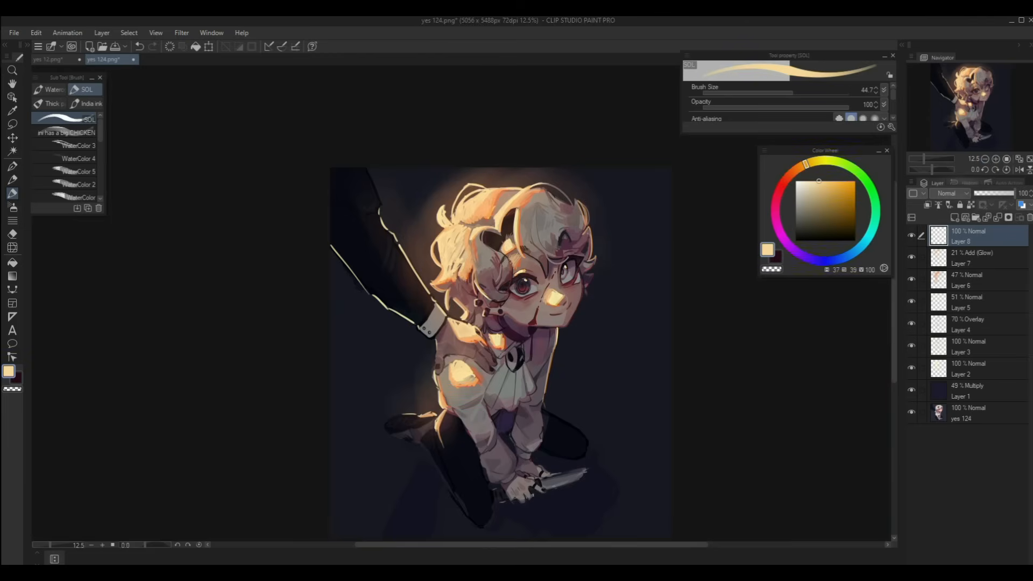
left_click_drag(484, 333, 467, 306)
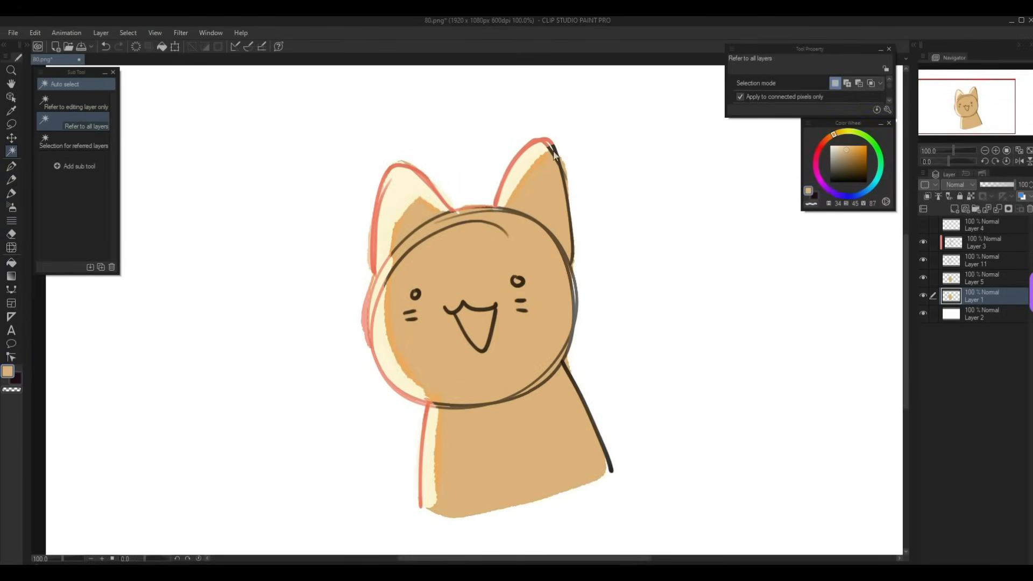
- Shift the cat layer's hue toward pink with Hue/Saturation/Luminosity
left_click(30, 33)
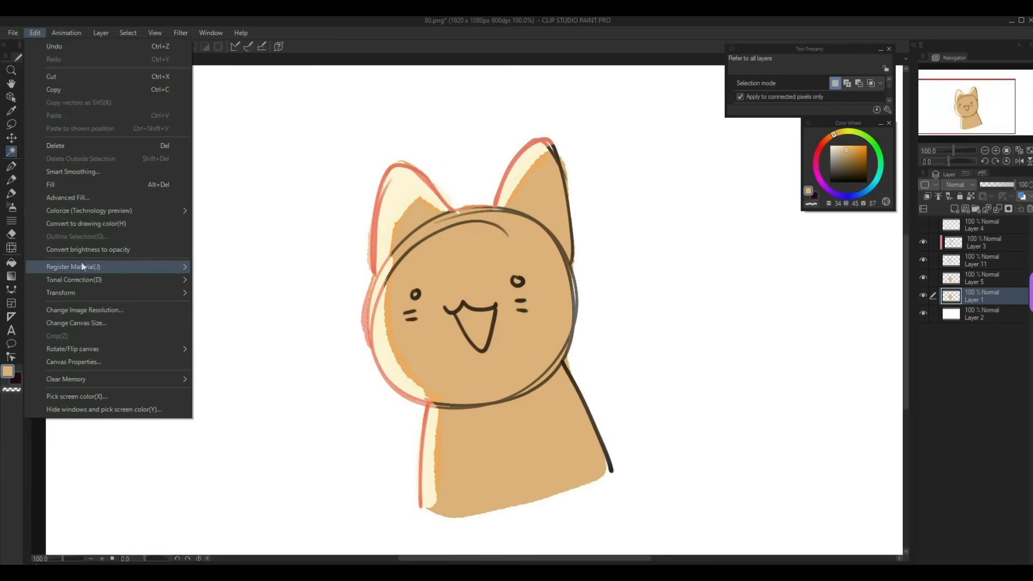
mouse_move(94, 279)
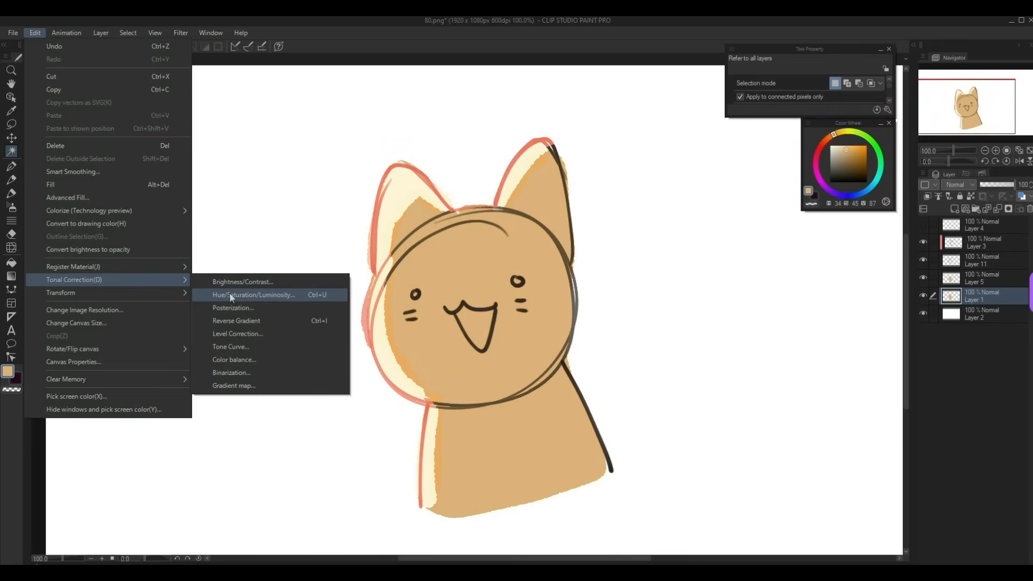
left_click(229, 296)
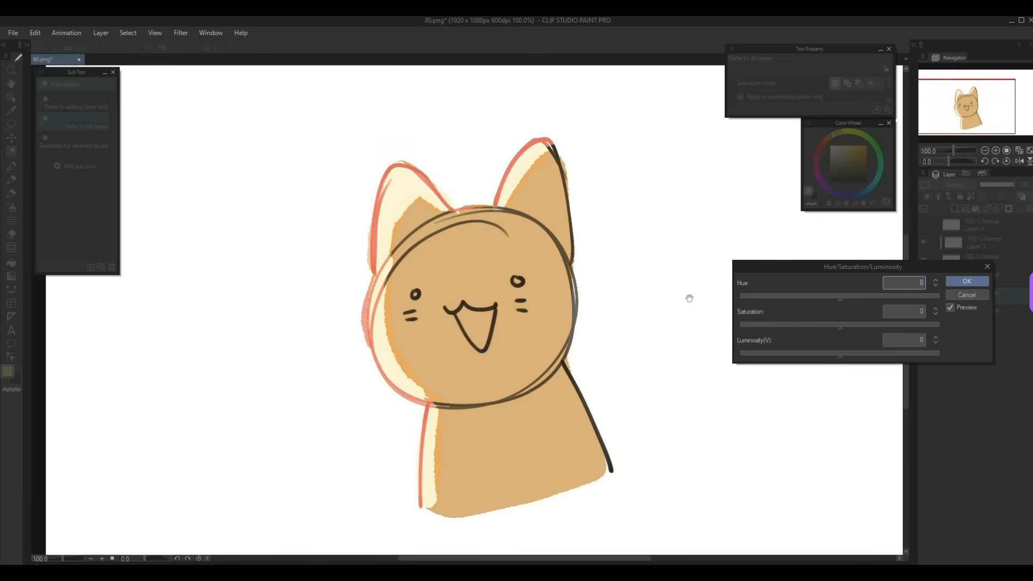
left_click_drag(851, 298, 815, 301)
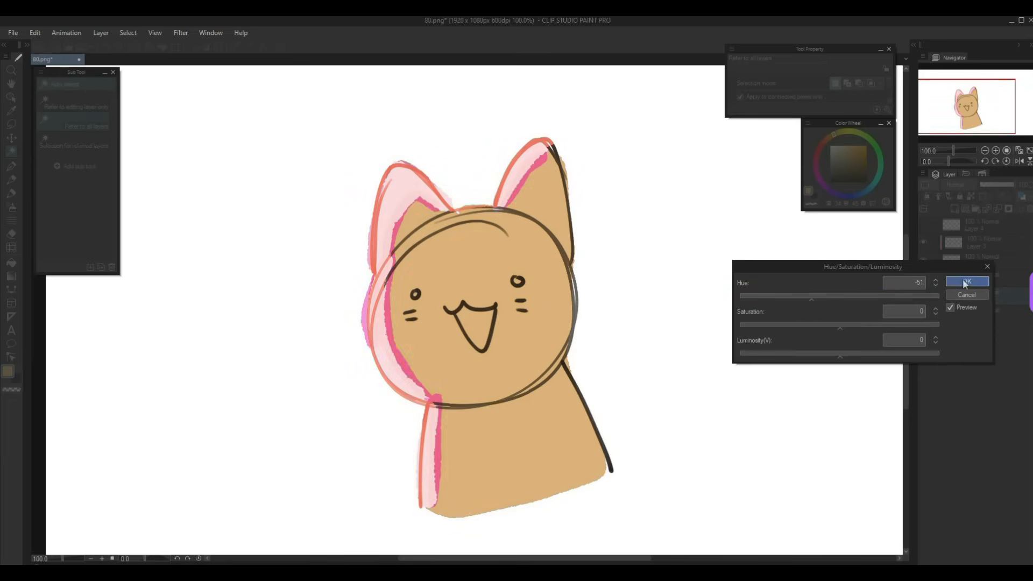
left_click(966, 281)
- Fill a new layer with dusty pink and set it to Overlay blending
left_click(954, 209)
key("alt+Delete")
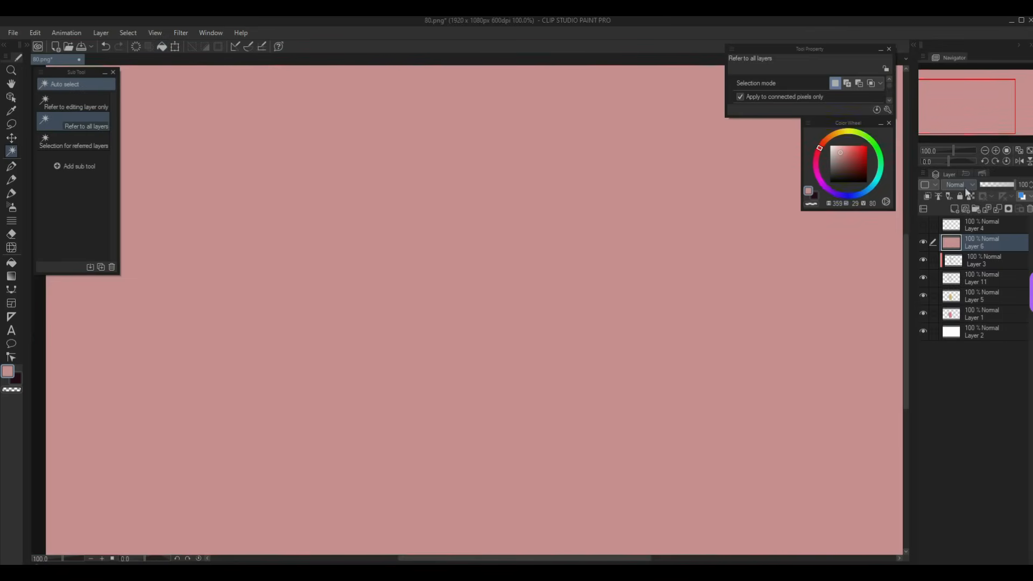
left_click(959, 185)
left_click(957, 320)
left_click_drag(543, 247, 562, 306)
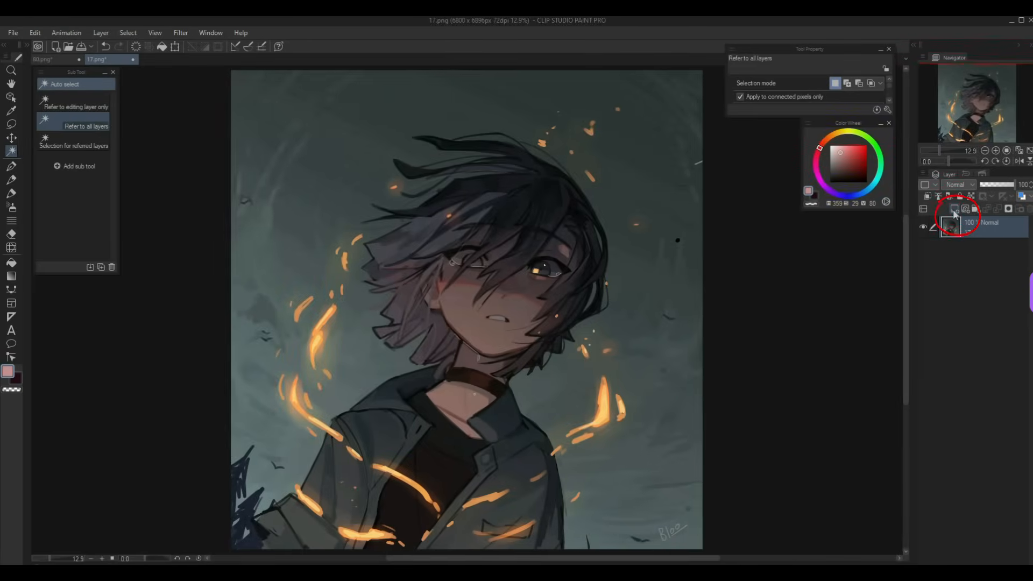
- Add a Sunset (purple) Gradient map correction layer at 34% opacity
left_click(953, 212)
right_click(980, 230)
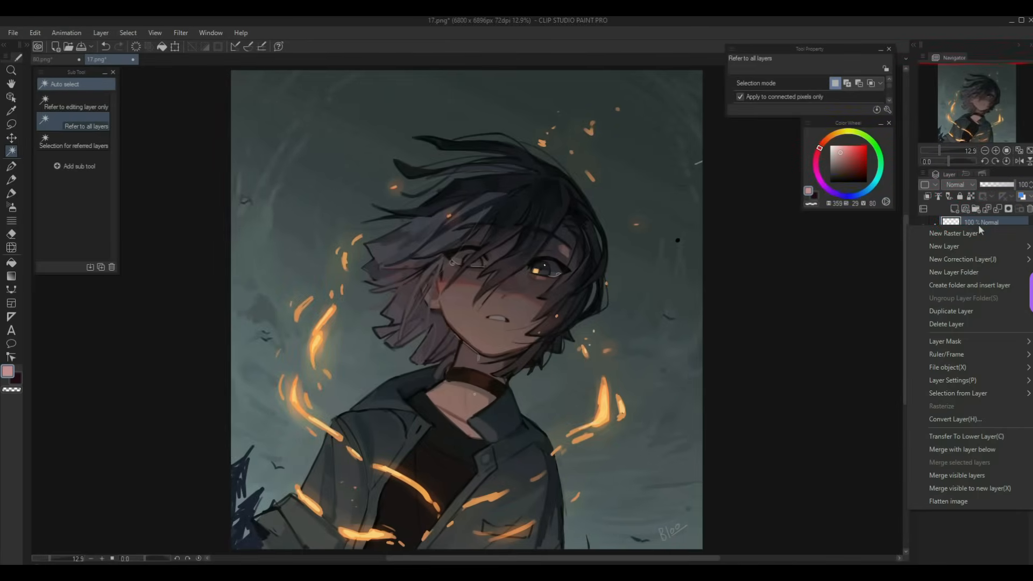
mouse_move(985, 259)
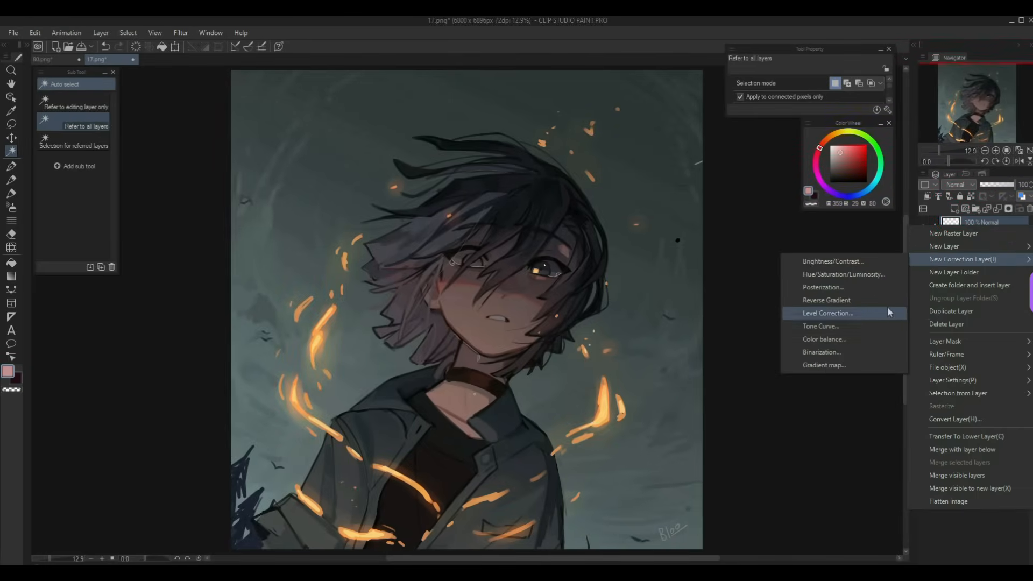
left_click(844, 366)
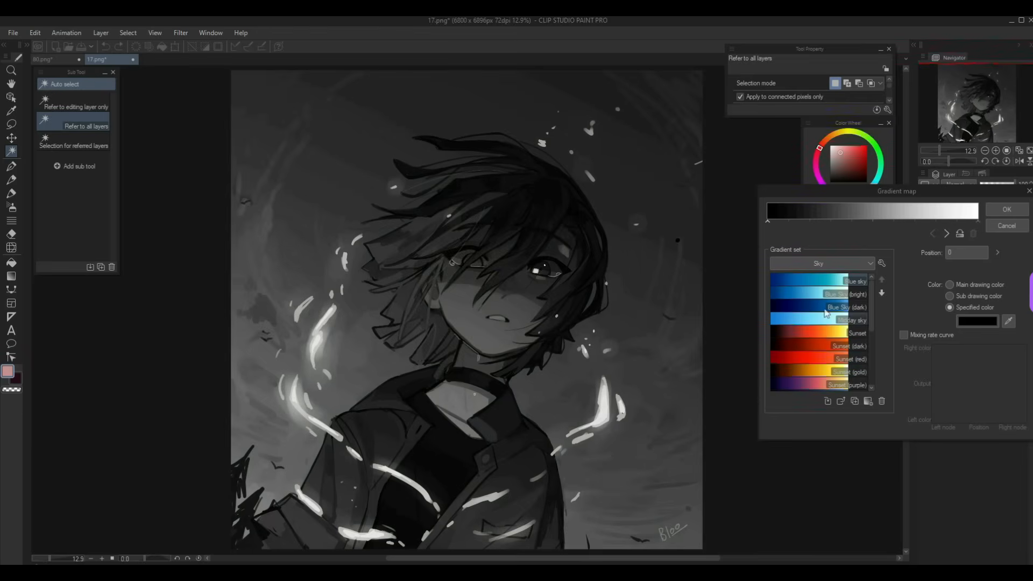
left_click_drag(858, 191, 788, 171)
double_click(745, 364)
scroll(745, 349, "down", 3)
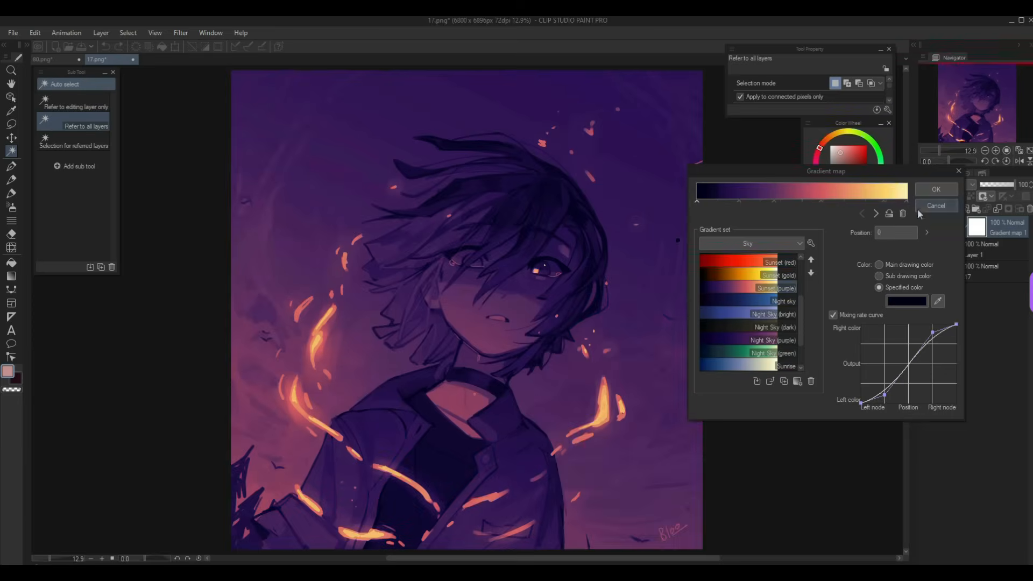
left_click(936, 190)
left_click(992, 185)
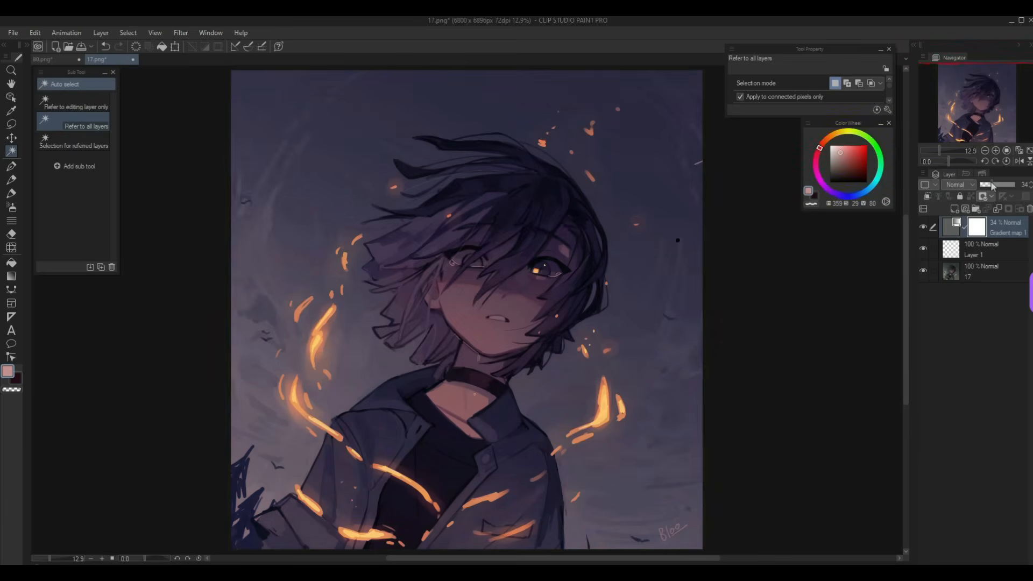
left_click(974, 105)
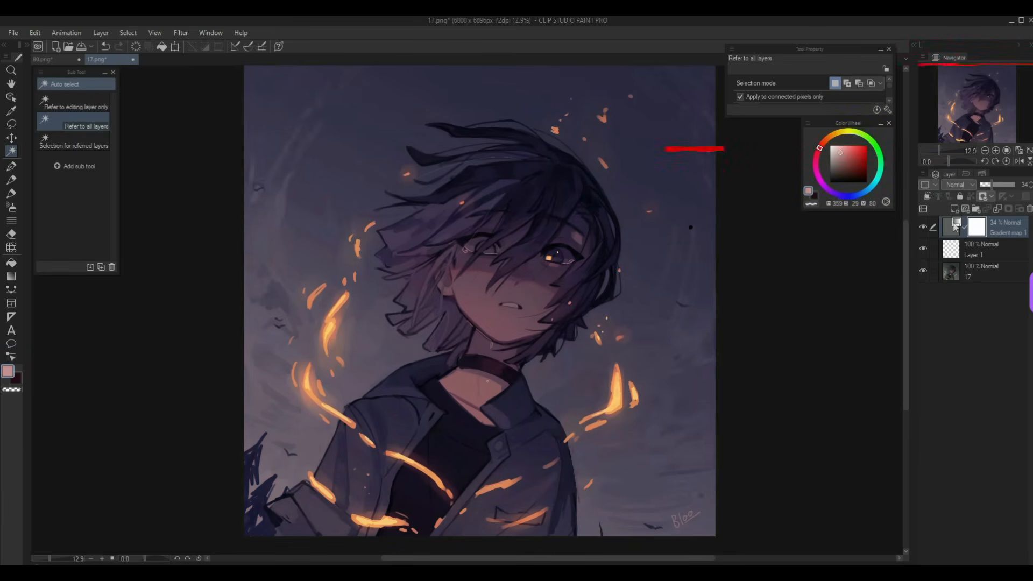
- Change the gradient map's rightmost node colour to blue-violet
double_click(956, 226)
left_click(906, 202)
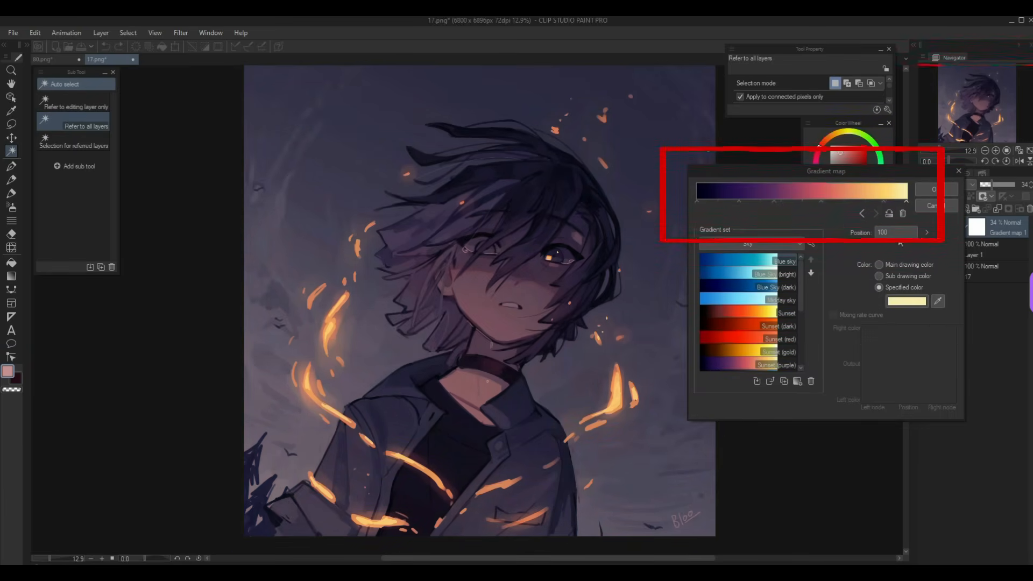
left_click(907, 301)
left_click(898, 252)
left_click(871, 190)
left_click(1009, 155)
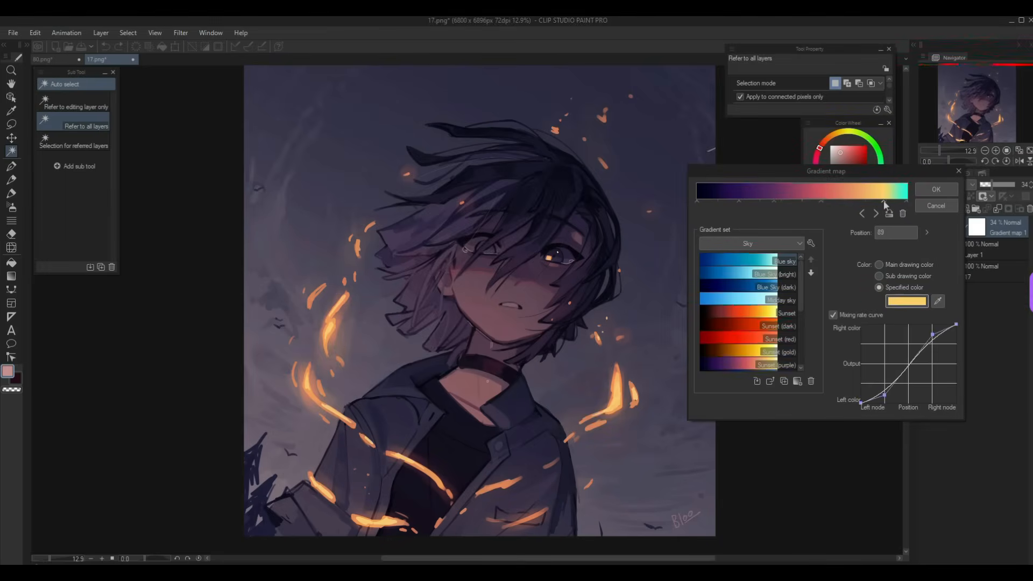
left_click(907, 302)
left_click(899, 235)
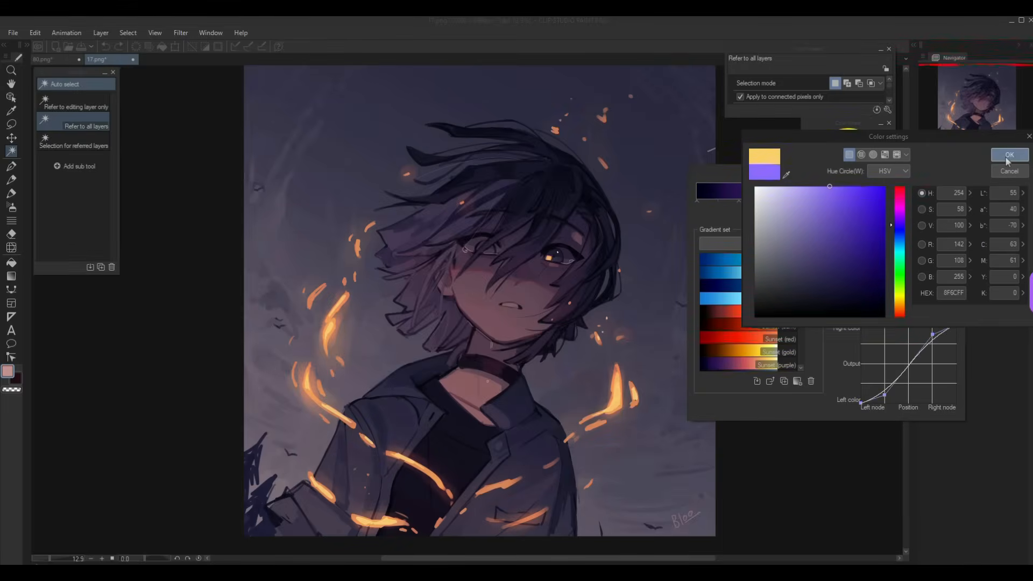
left_click(1009, 155)
- Make the middle gradient node deep magenta and raise the gradient map opacity to 45%
left_click(822, 202)
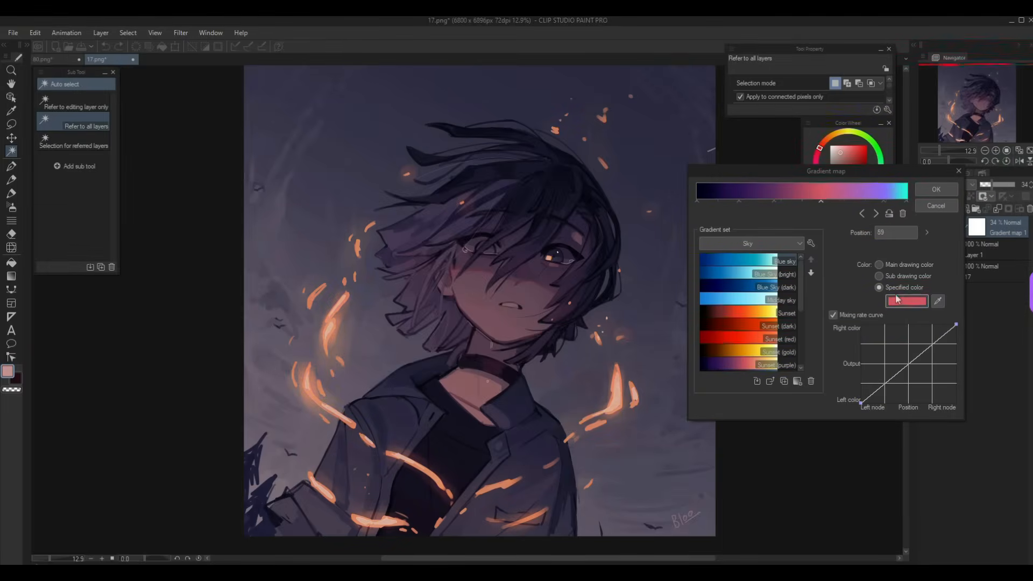
left_click(907, 301)
left_click(898, 198)
left_click(868, 246)
left_click(1007, 154)
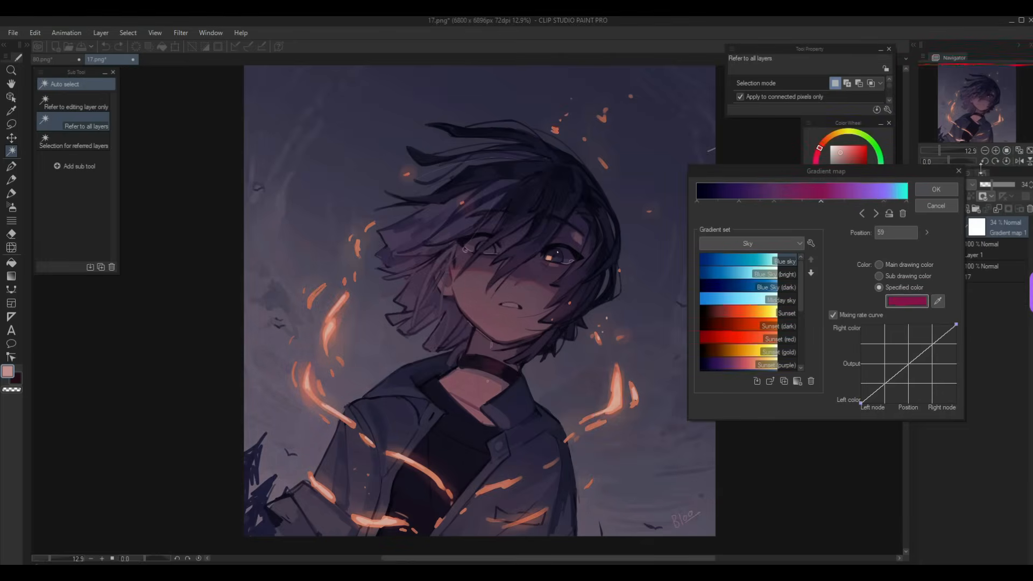
left_click(936, 190)
left_click_drag(997, 184, 995, 185)
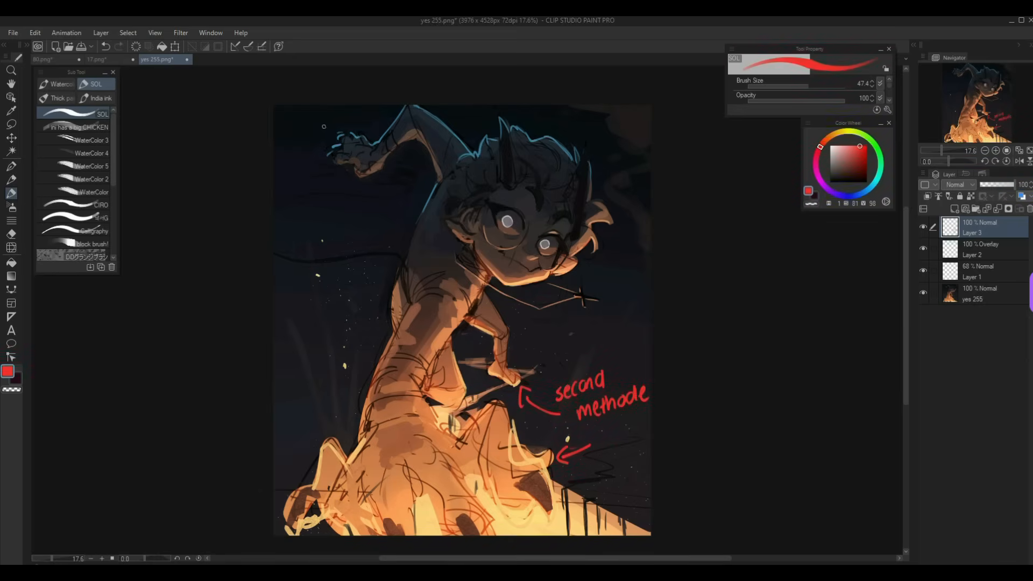
- In red, draw arrows at the raised hand and hair, write 'first', and add a smiley with 'mix' by the arm
left_click_drag(322, 116, 378, 123)
mouse_move(570, 112)
left_mouse_down()
mouse_move(545, 126)
mouse_move(574, 141)
left_mouse_up()
left_click_drag(570, 129, 583, 139)
left_click_drag(587, 138, 594, 136)
left_click_drag(604, 119, 605, 135)
mouse_move(599, 127)
left_mouse_down()
mouse_move(610, 126)
mouse_move(614, 158)
mouse_move(625, 145)
mouse_move(650, 151)
left_mouse_up()
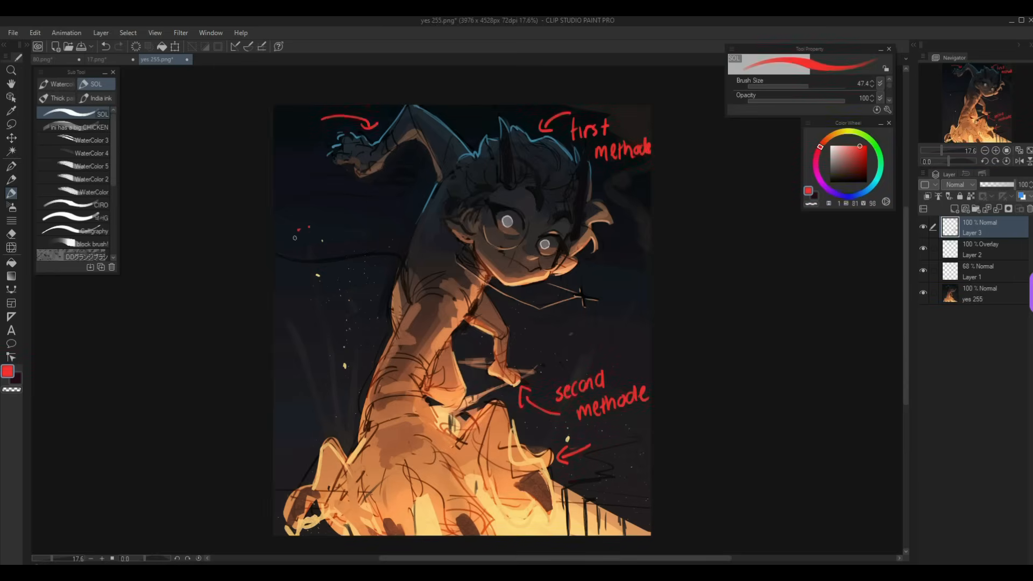
left_click_drag(296, 232, 347, 237)
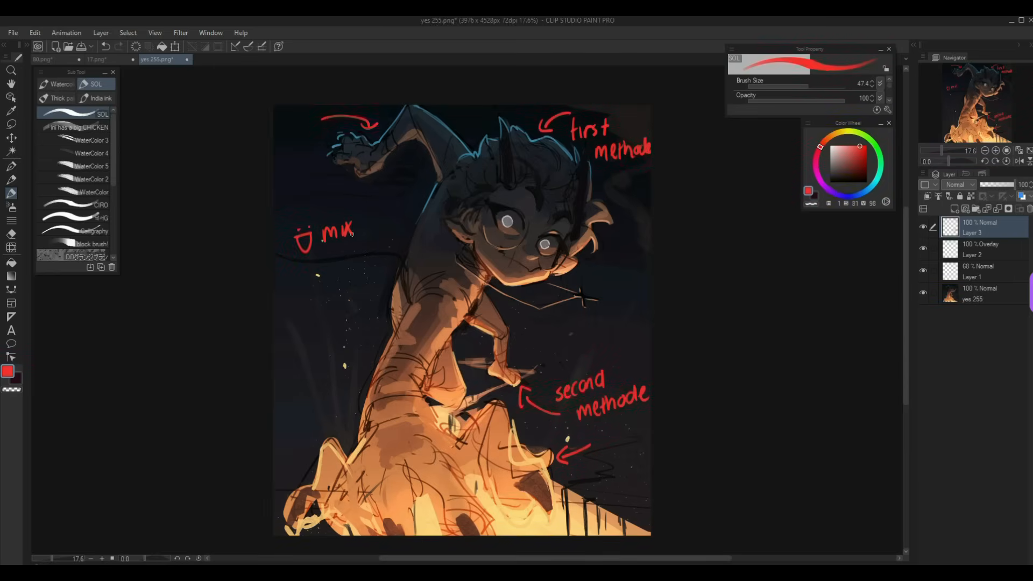